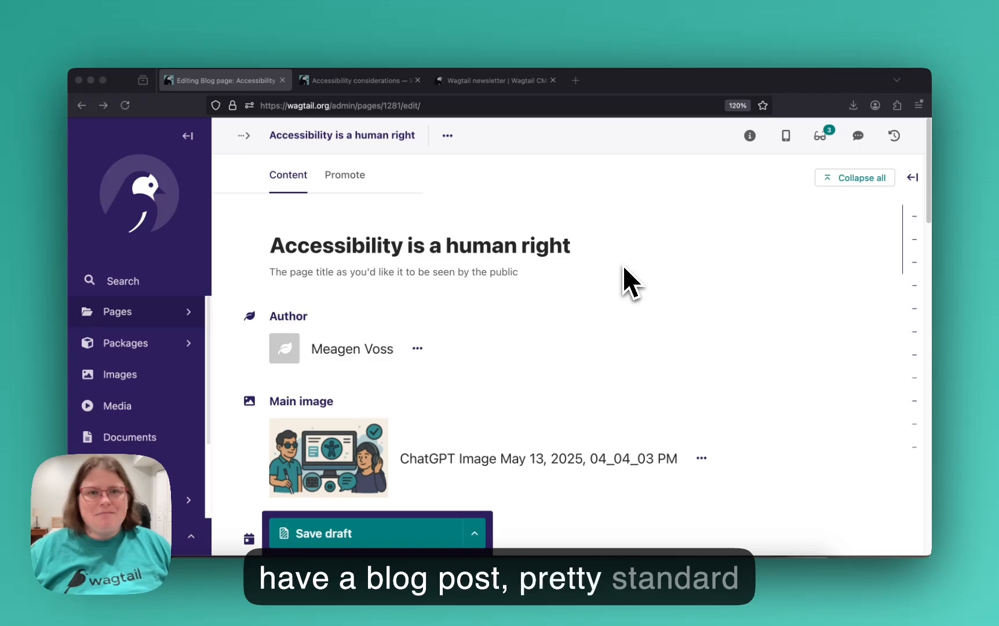
Step: Look through the blog post's title, main image, introduction and body paragraphs in the editor
scroll(623, 265, down, 3)
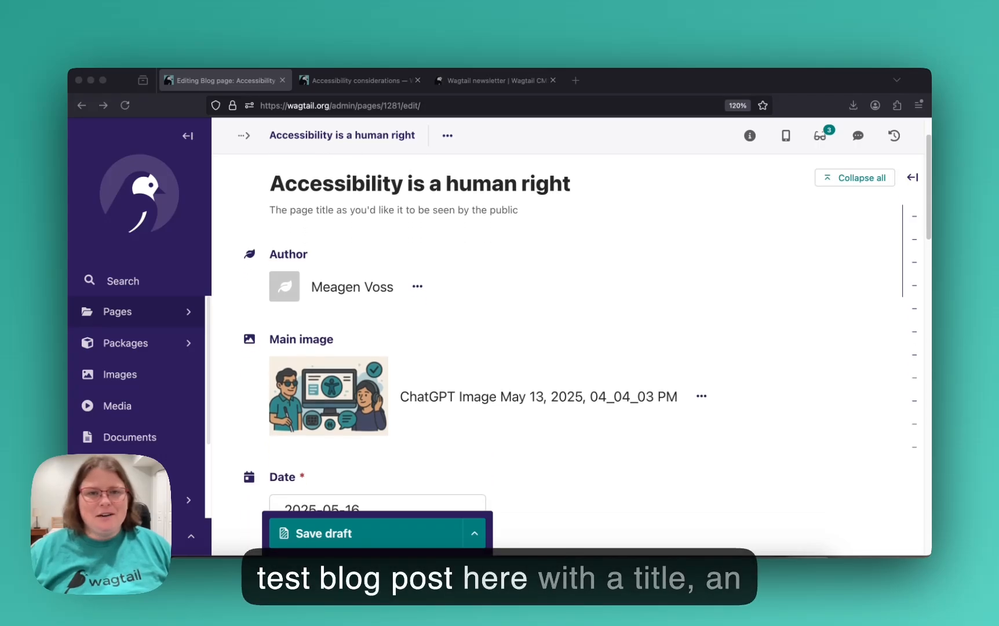
scroll(568, 347, down, 10)
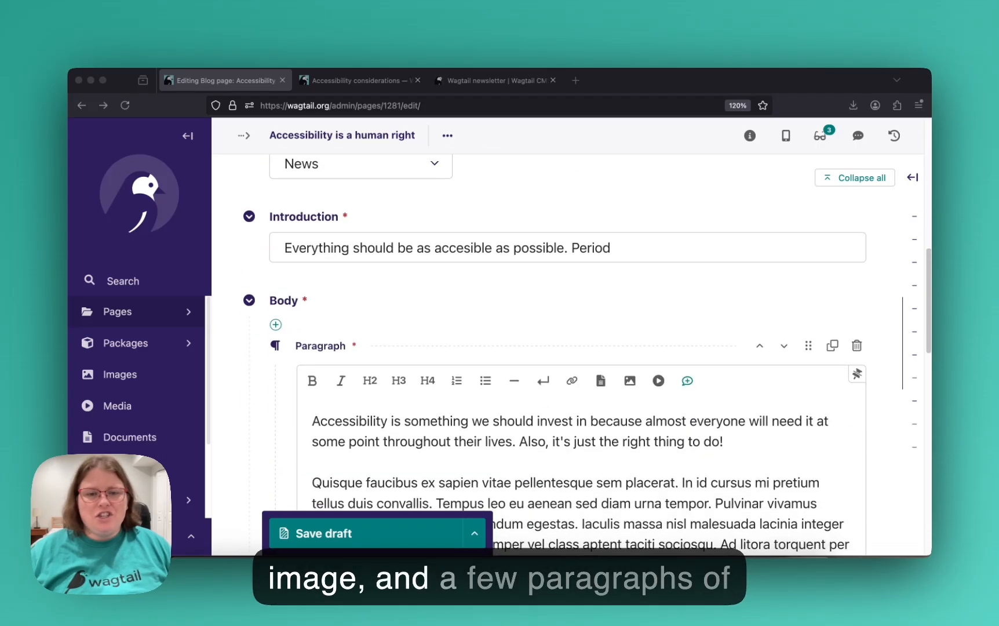
scroll(568, 348, down, 5)
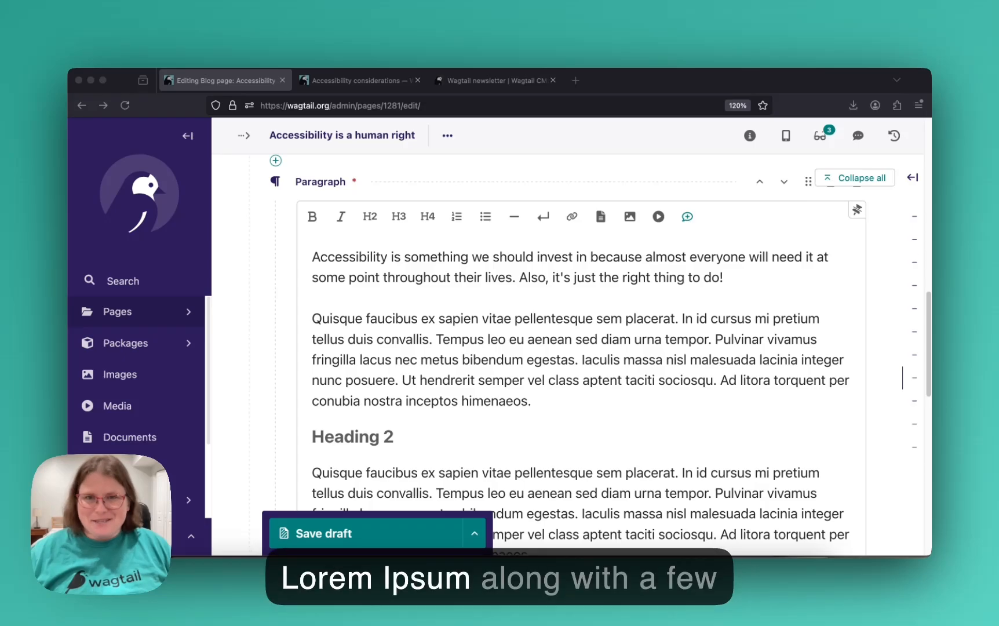
scroll(568, 348, down, 5)
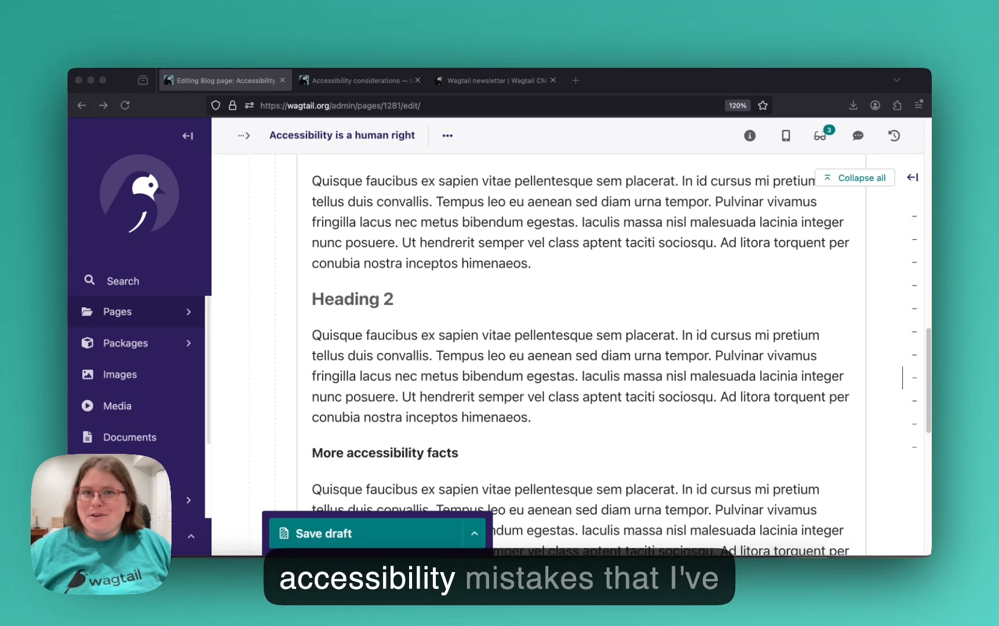
scroll(568, 347, down, 10)
scroll(569, 348, up, 15)
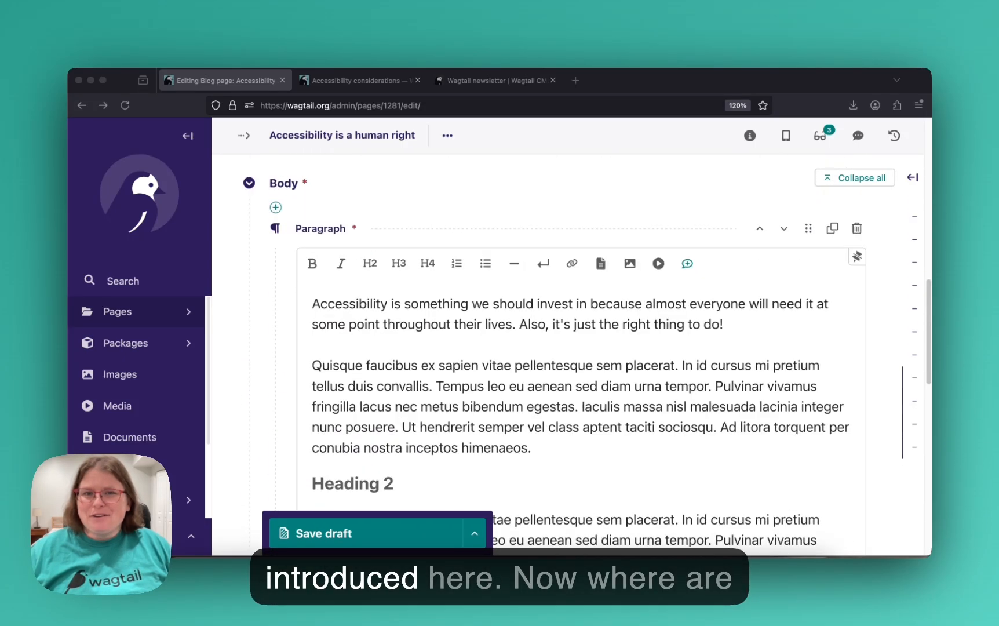
scroll(568, 348, up, 15)
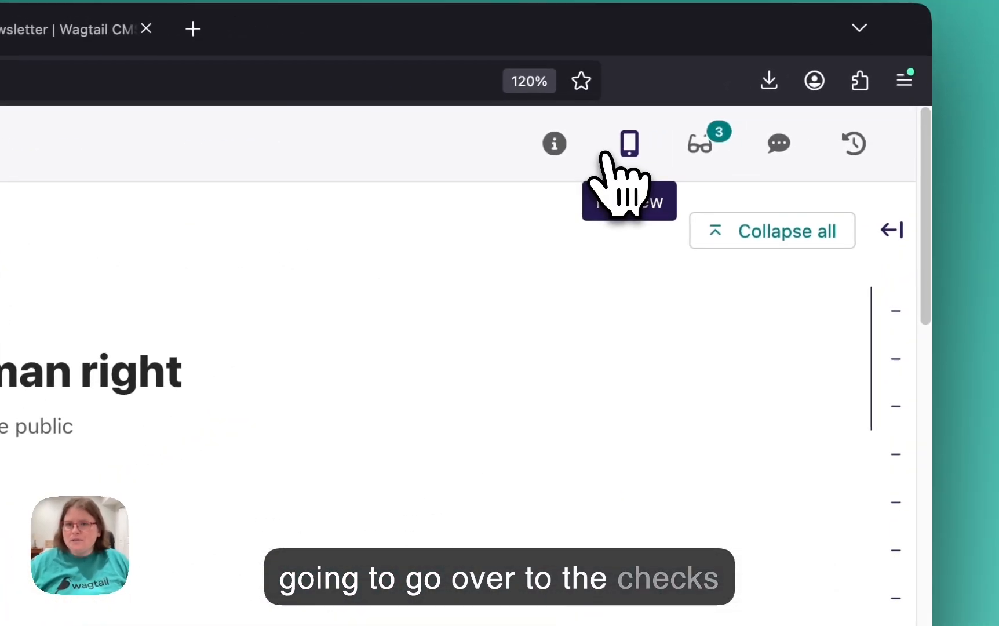
Step: Open the page's checks and review the content metrics and the accessibility issues flagged
click(709, 158)
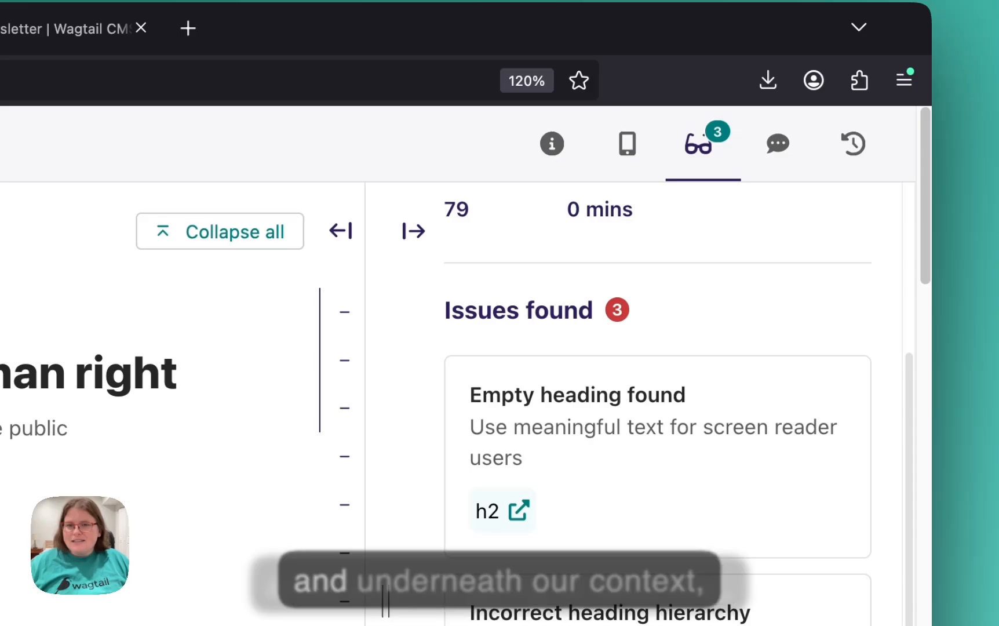
scroll(723, 186, up, 3)
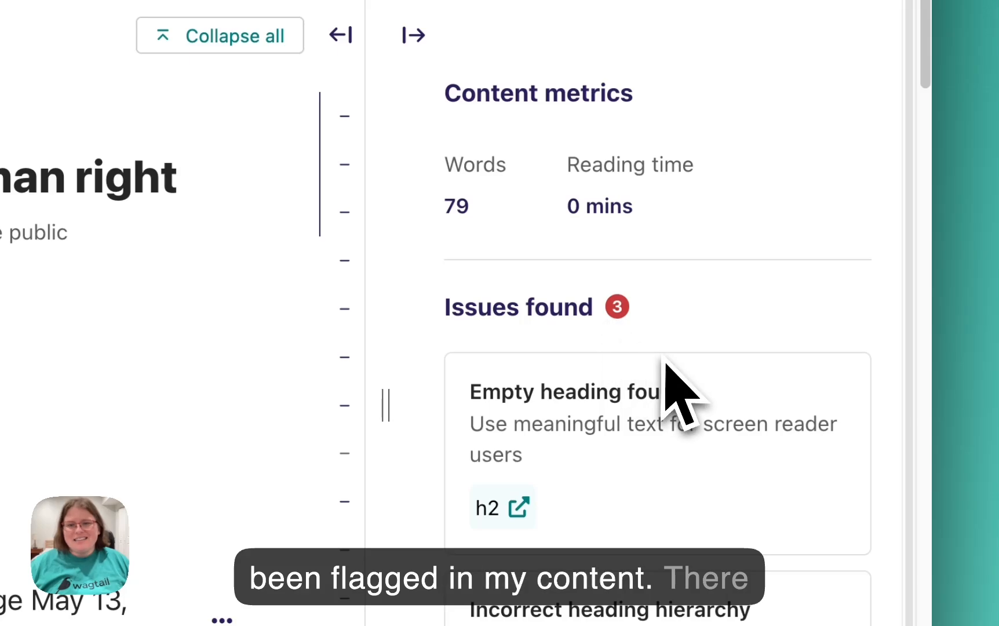
scroll(667, 371, down, 5)
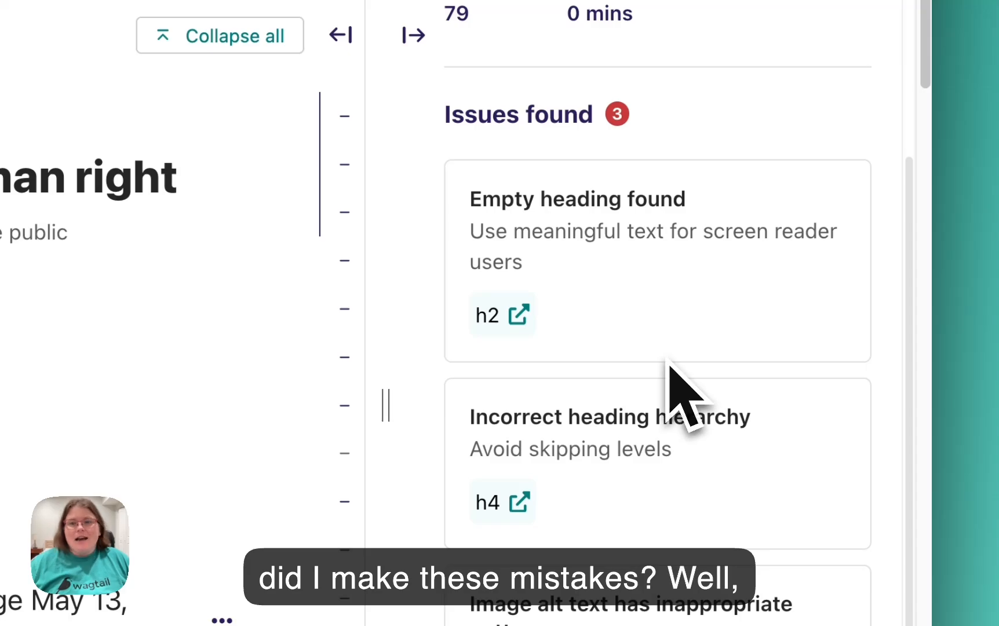
scroll(655, 290, up, 2)
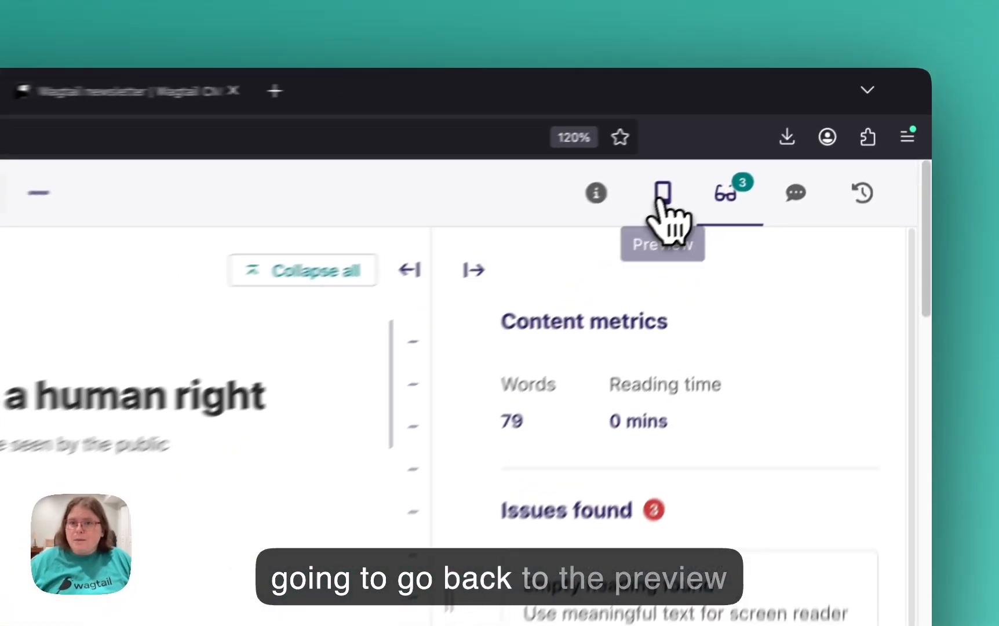
Step: Open the page preview in its own tab and bring up its list of accessibility warnings
click(662, 197)
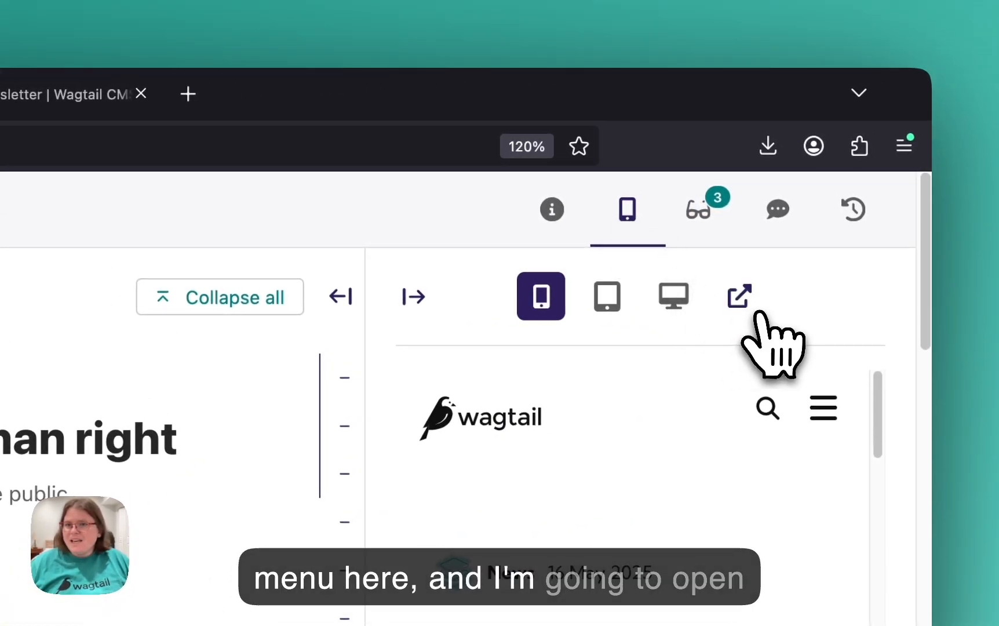
click(740, 298)
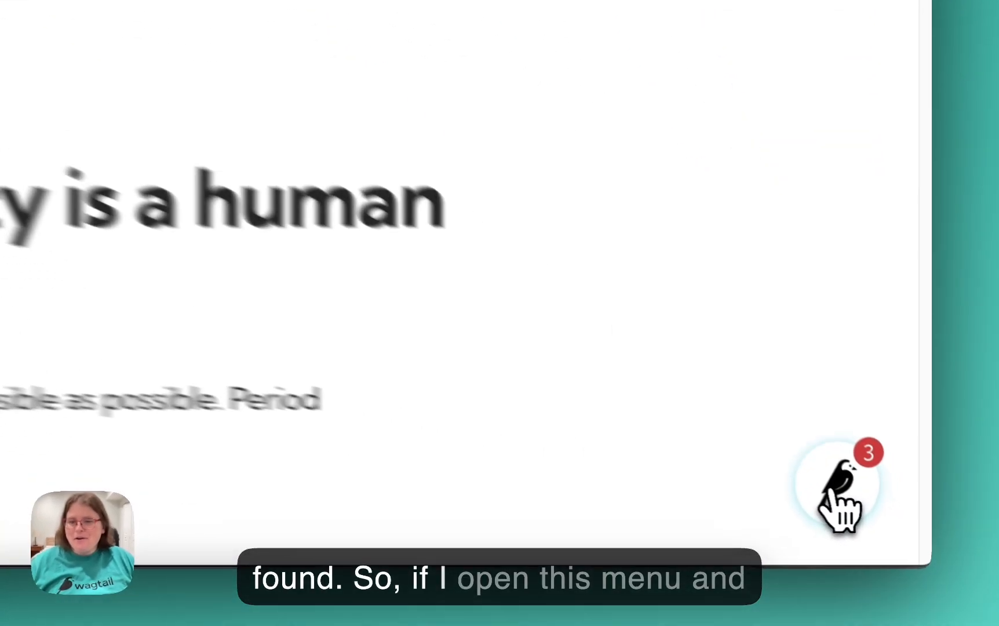
click(890, 509)
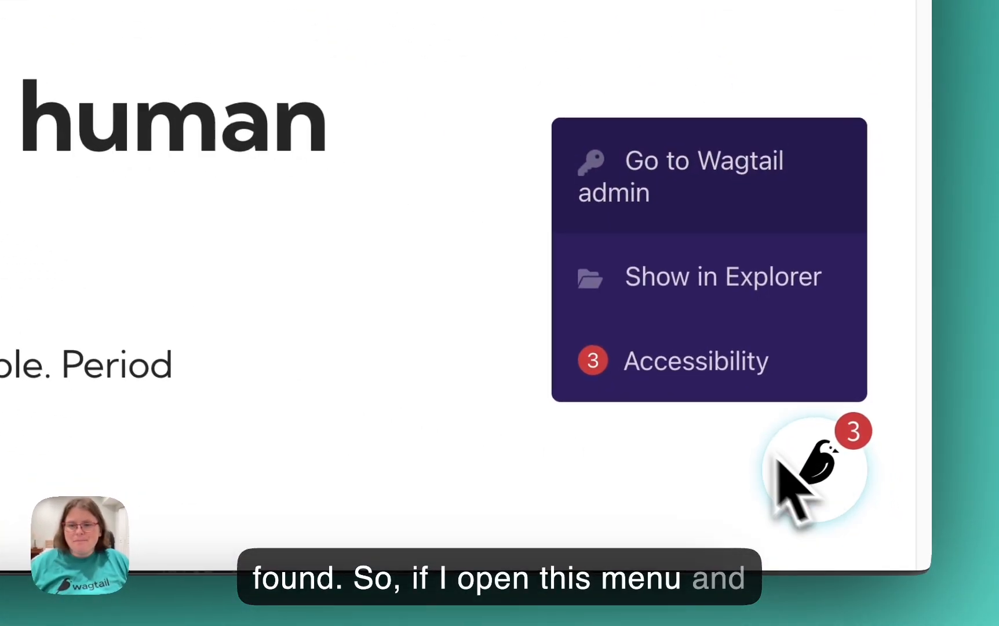
click(687, 374)
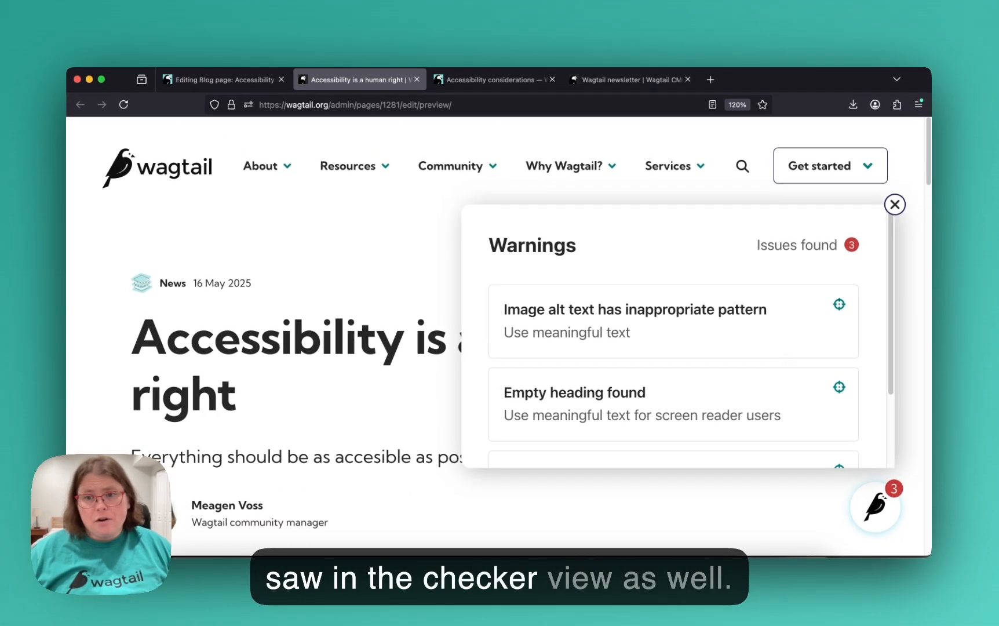
scroll(674, 348, down, 1)
scroll(674, 347, up, 1)
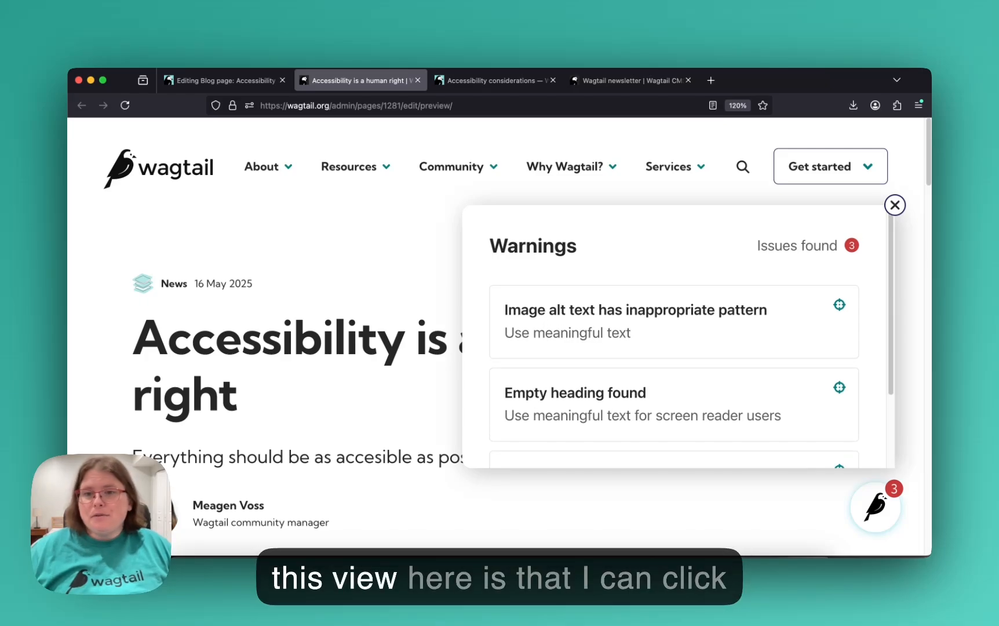
Step: Locate the elements behind the inappropriate image alt text and empty heading warnings in the preview
click(839, 305)
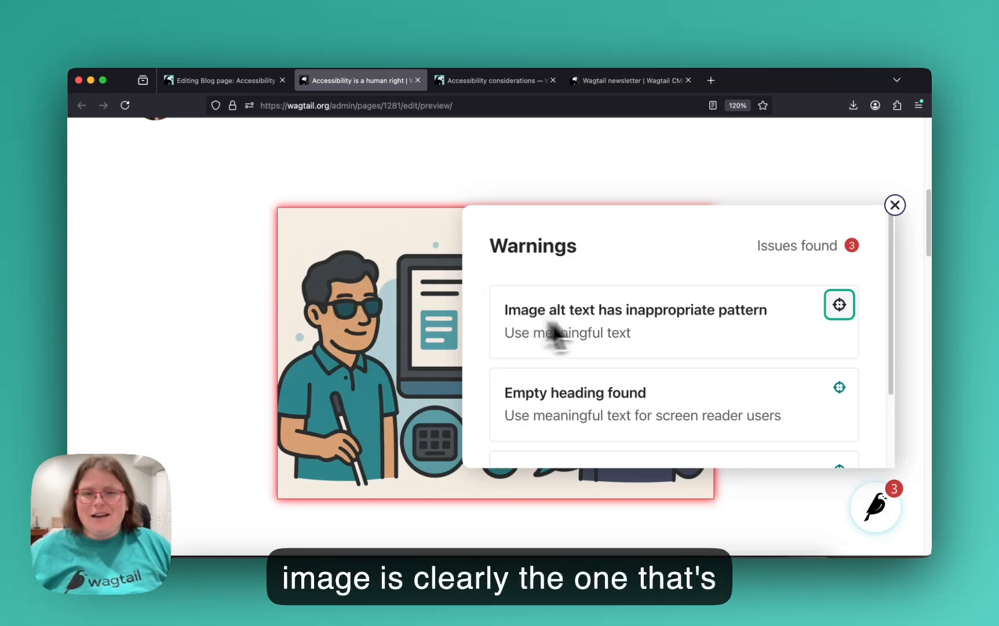
click(839, 387)
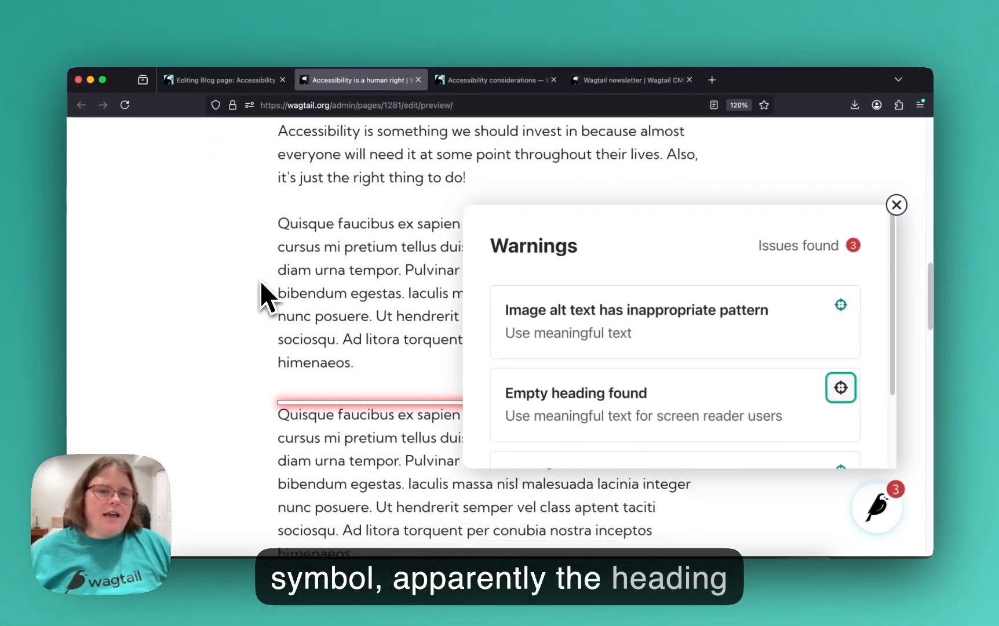
scroll(260, 281, down, 1)
scroll(261, 280, up, 2)
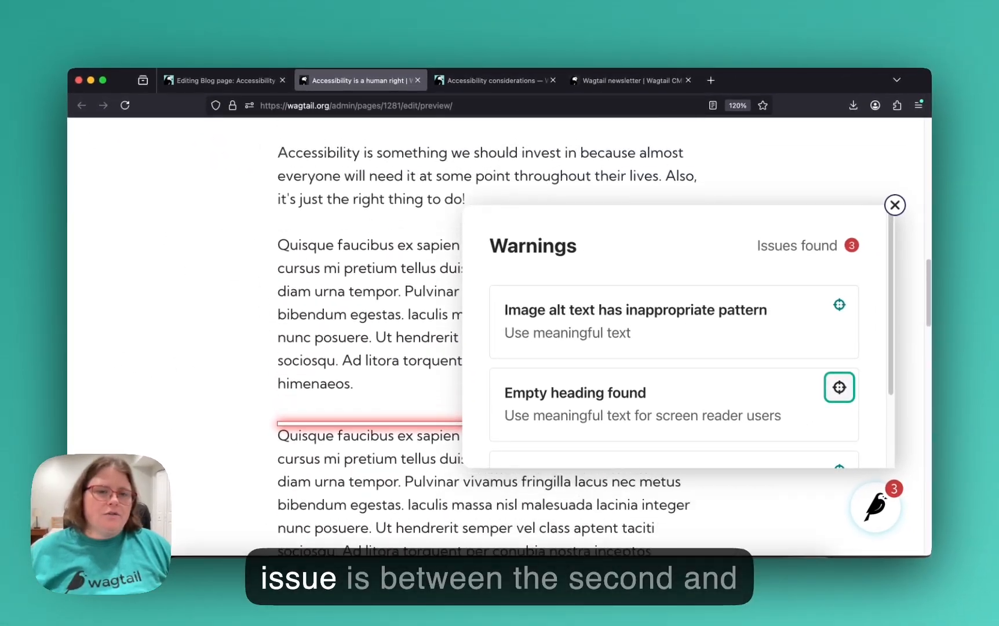
scroll(260, 281, down, 2)
scroll(261, 281, down, 1)
scroll(260, 281, up, 3)
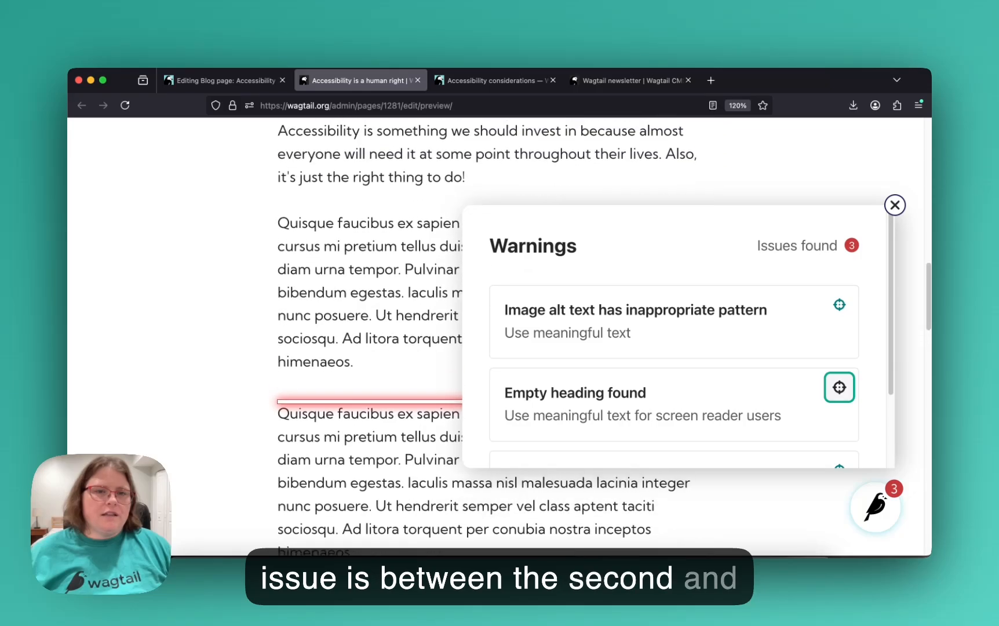
Step: Locate the heading behind the incorrect heading hierarchy warning, and close the list of warnings
scroll(260, 280, down, 2)
scroll(263, 290, down, 4)
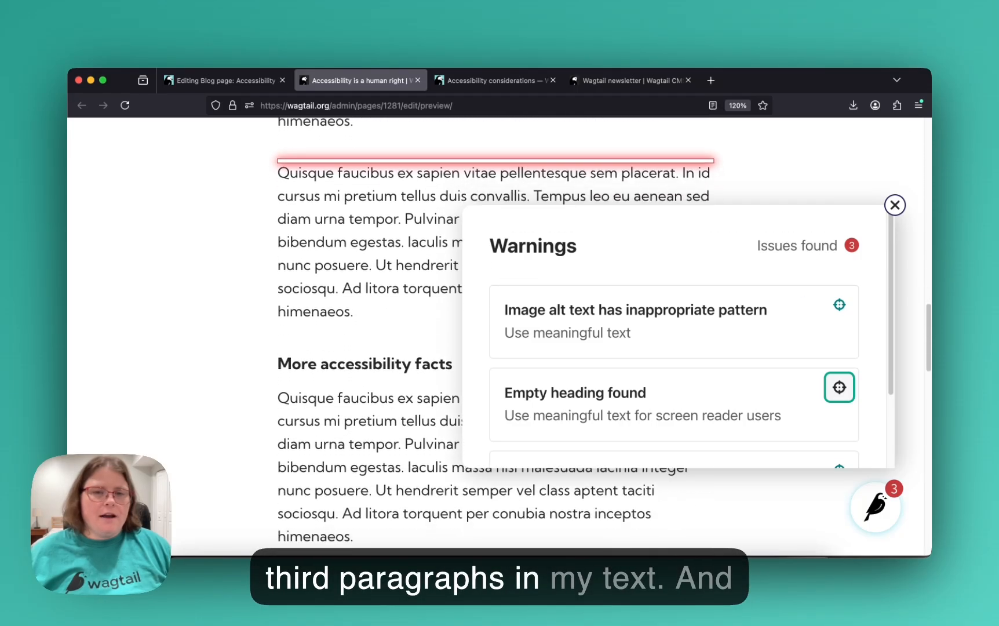
scroll(742, 441, down, 2)
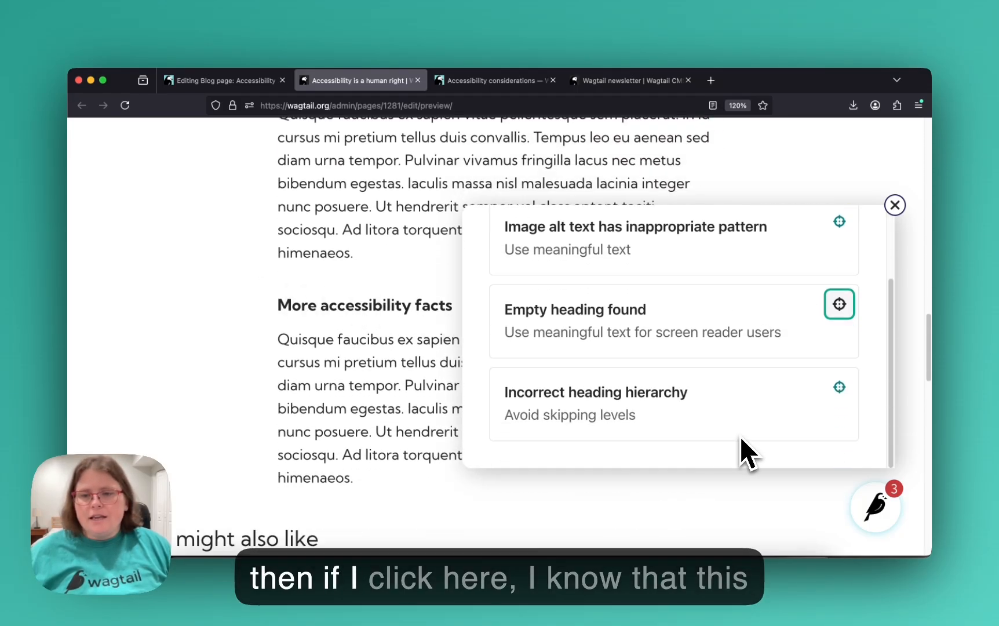
click(839, 389)
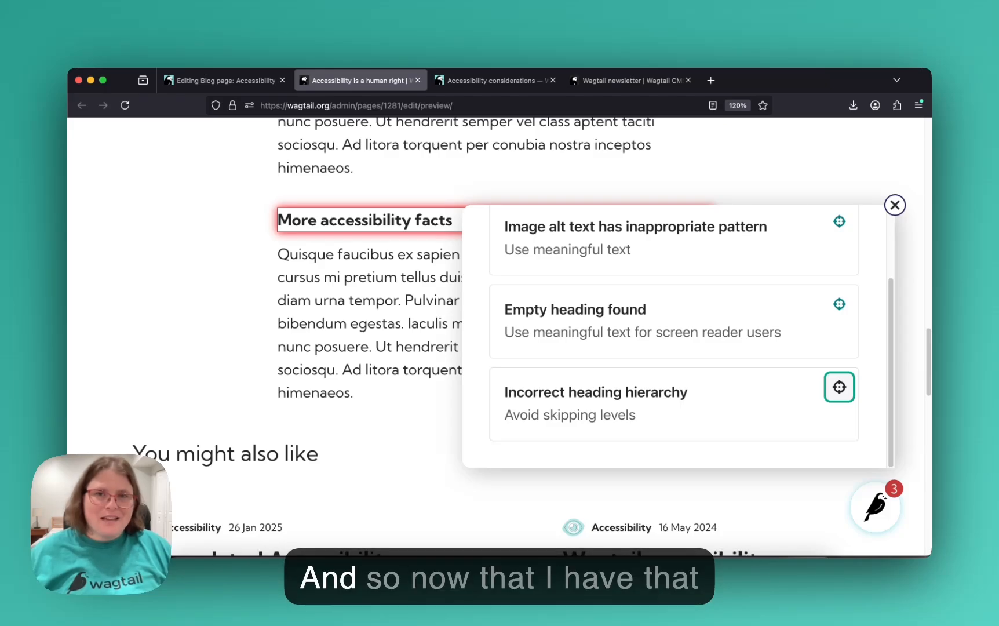
click(895, 205)
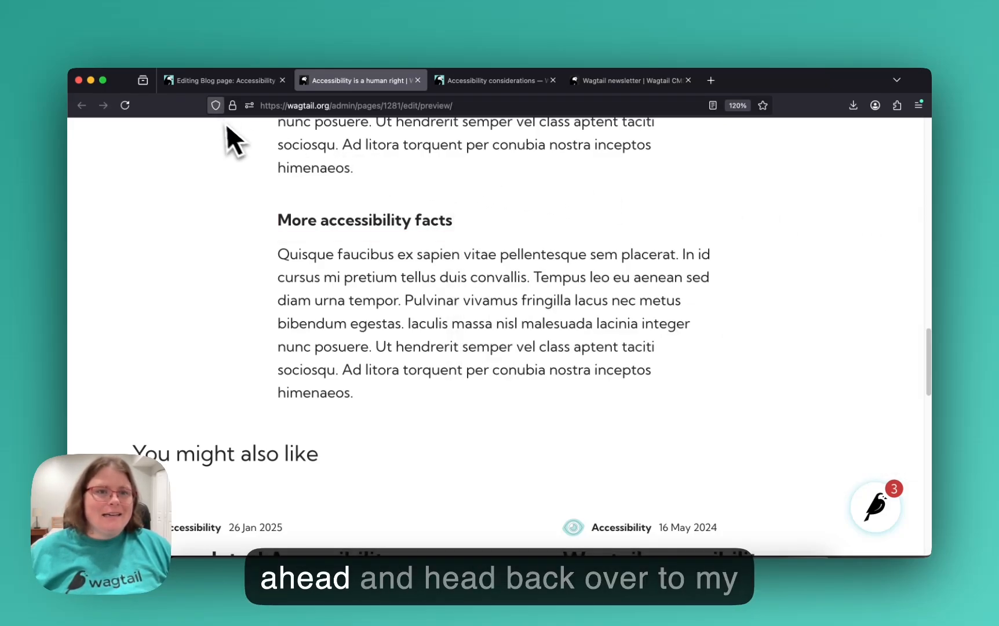
Step: Return to the blog post's editing page and close the preview beside the form
click(207, 87)
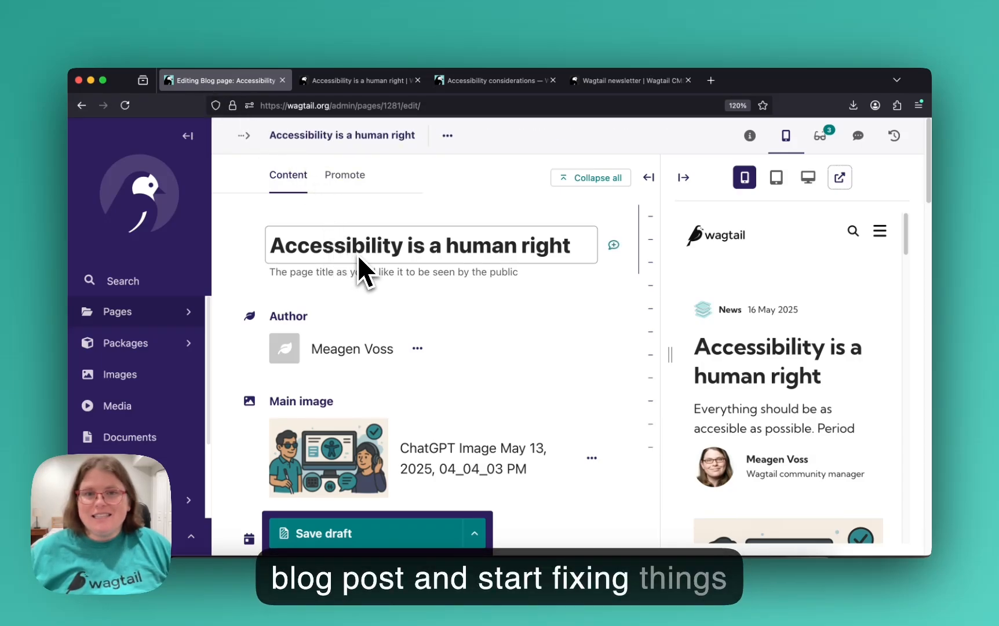
scroll(510, 296, down, 3)
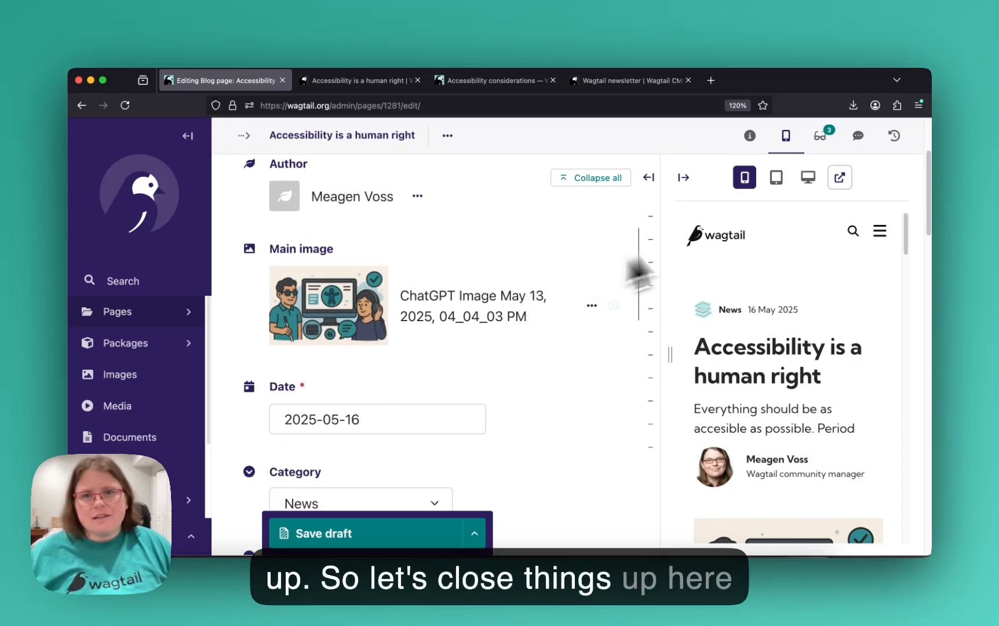
click(685, 178)
Step: Fill the empty level 2 heading after the second body paragraph with "Accessibility facts"
scroll(596, 331, down, 10)
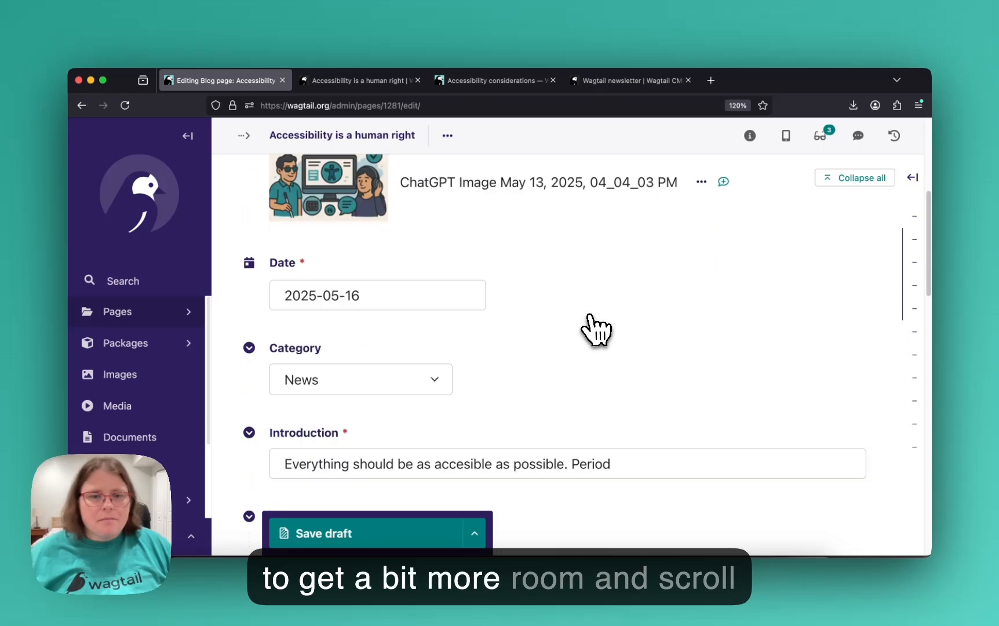
scroll(589, 315, down, 2)
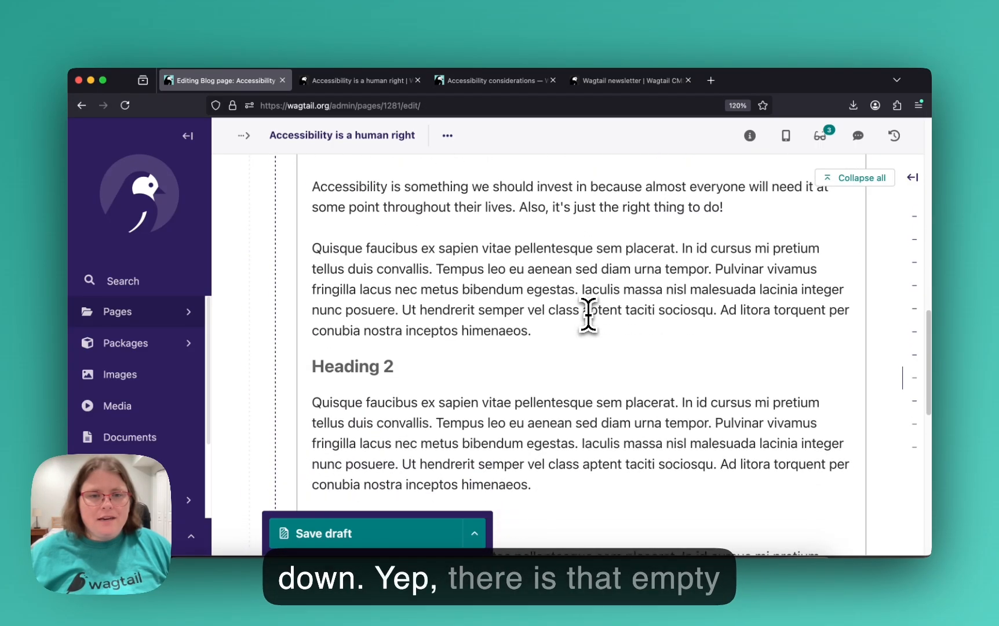
click(370, 366)
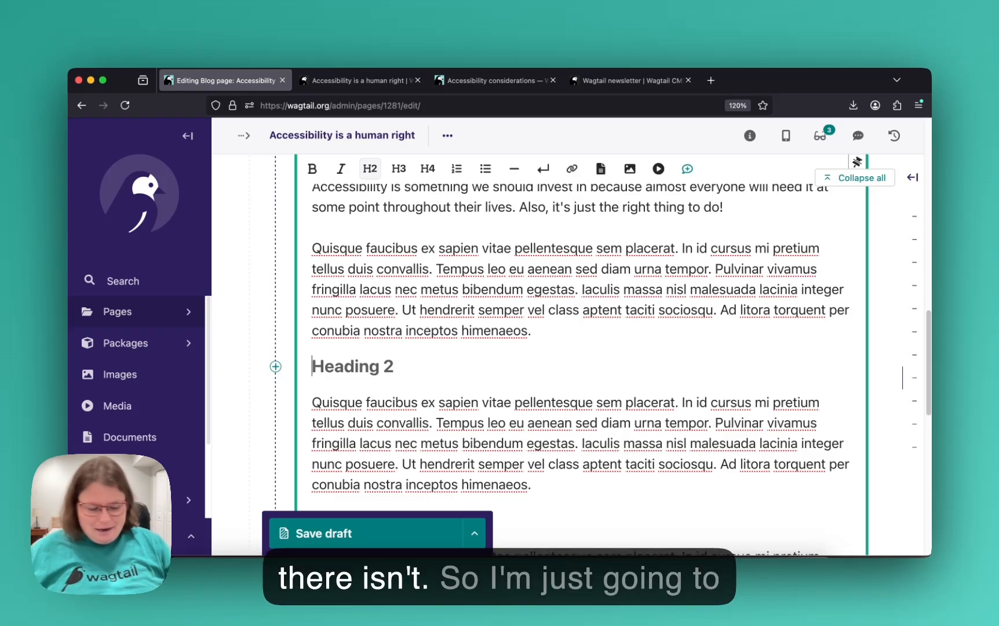
text(Access)
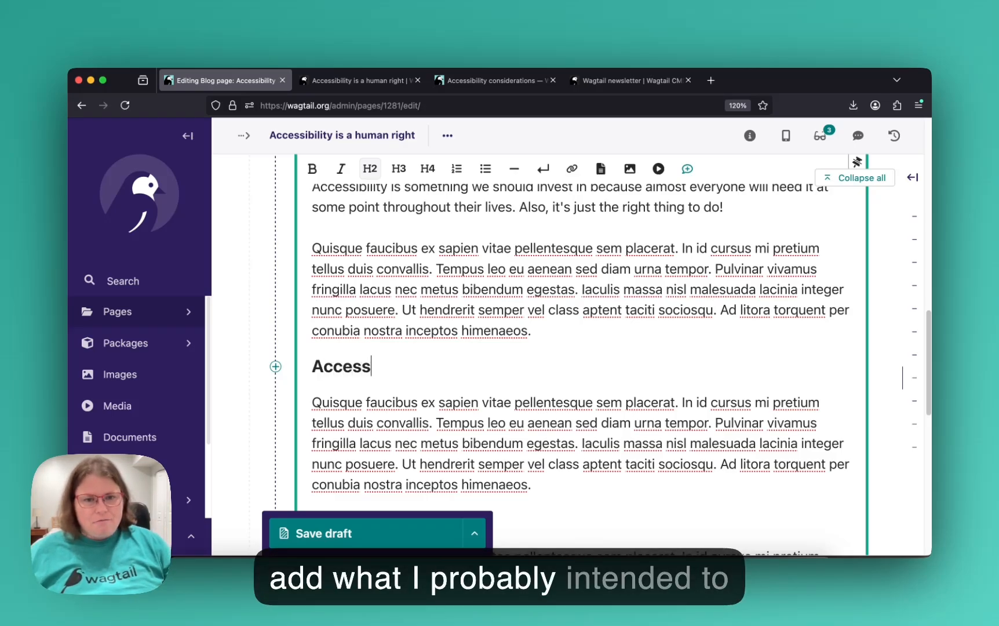
text(i)
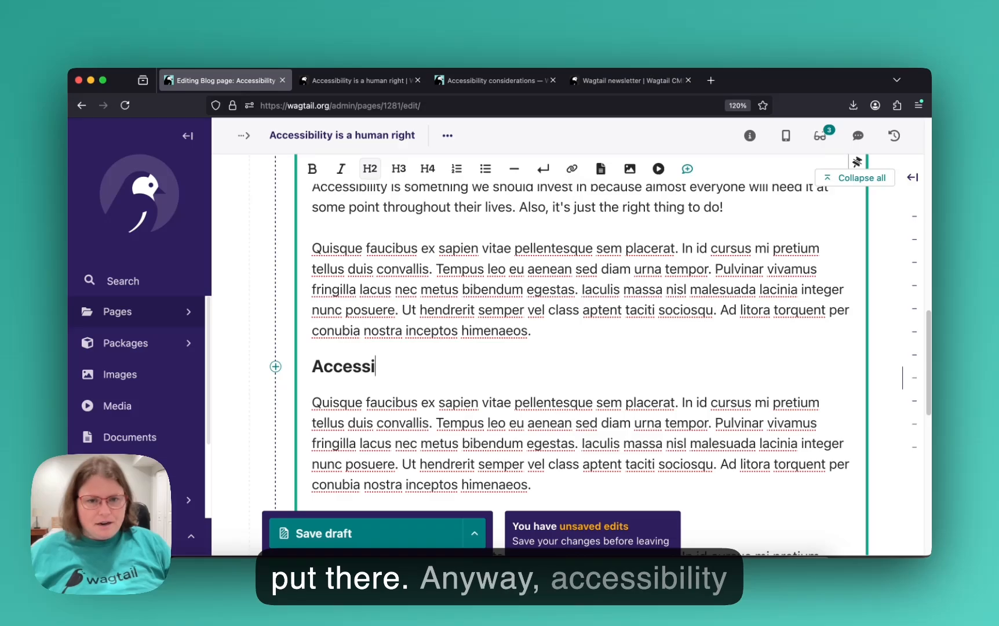
text(bility facts)
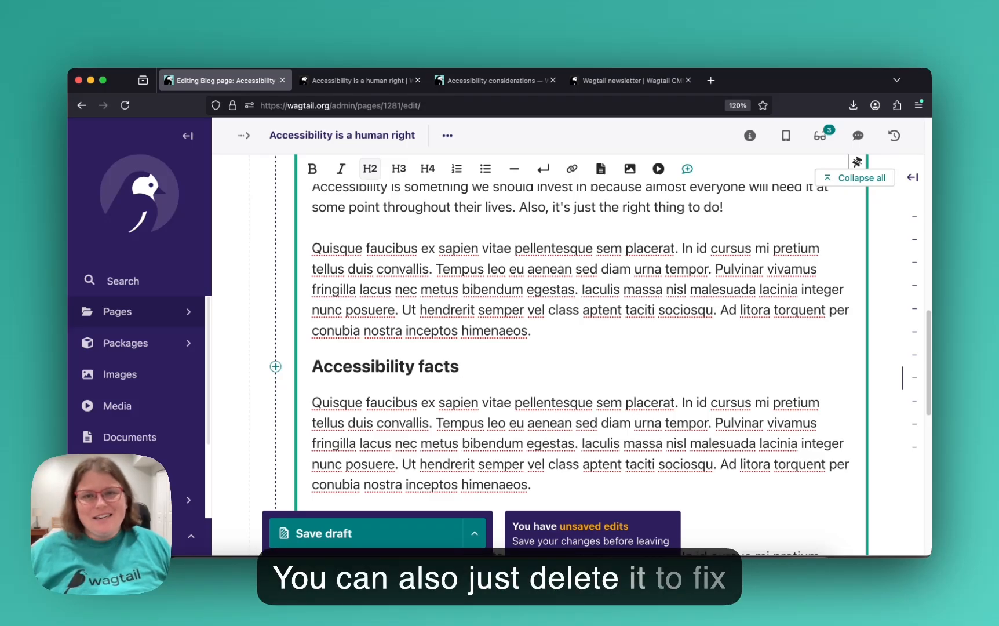
Step: Change the "More accessibility facts" heading in the body paragraph block to a level 3 heading (H3)
scroll(397, 413, down, 5)
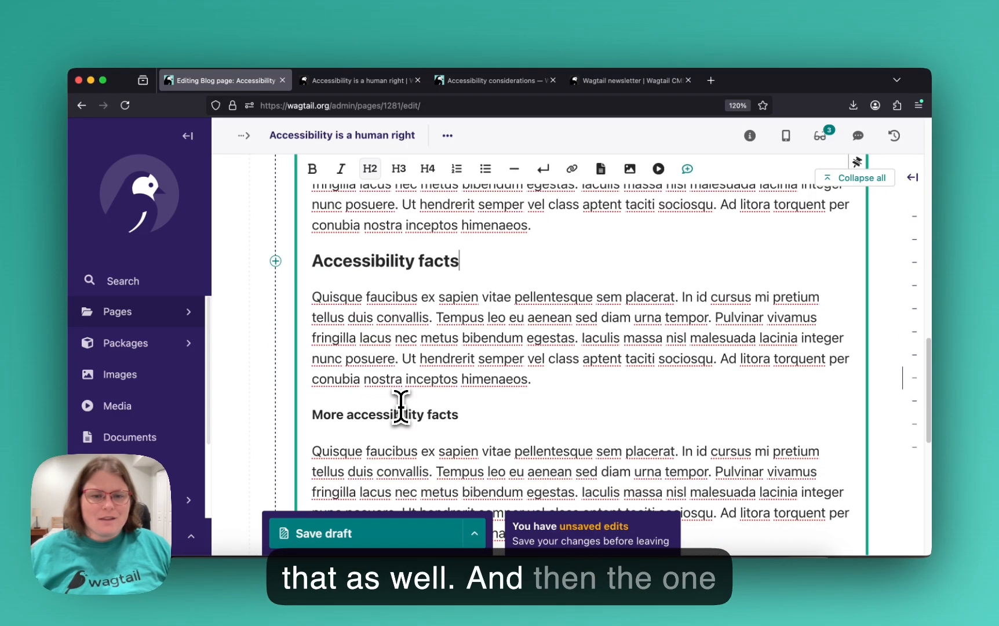
scroll(401, 409, down, 1)
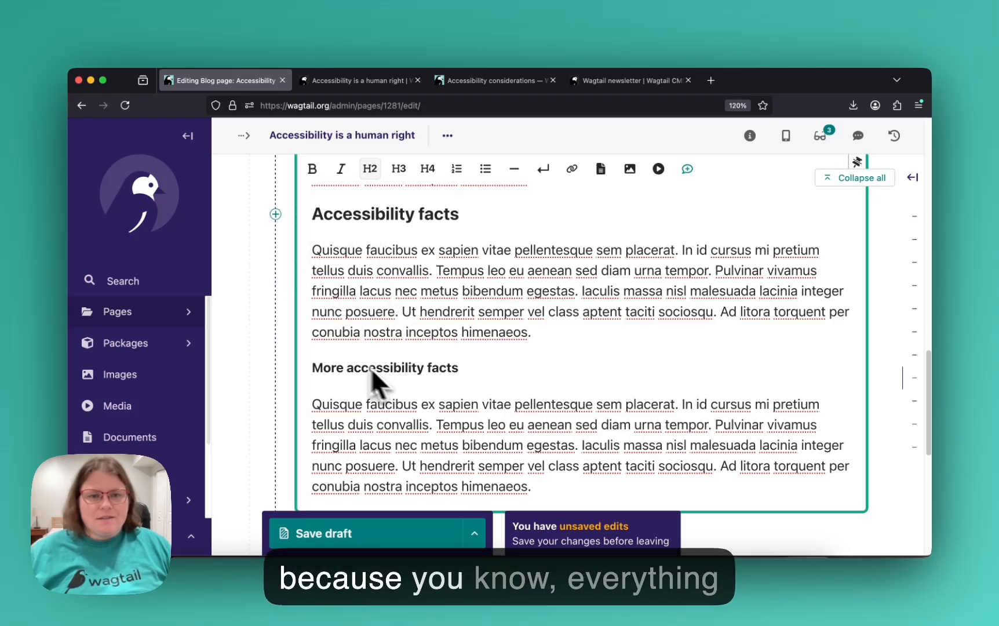
scroll(352, 261, up, 5)
scroll(365, 260, down, 8)
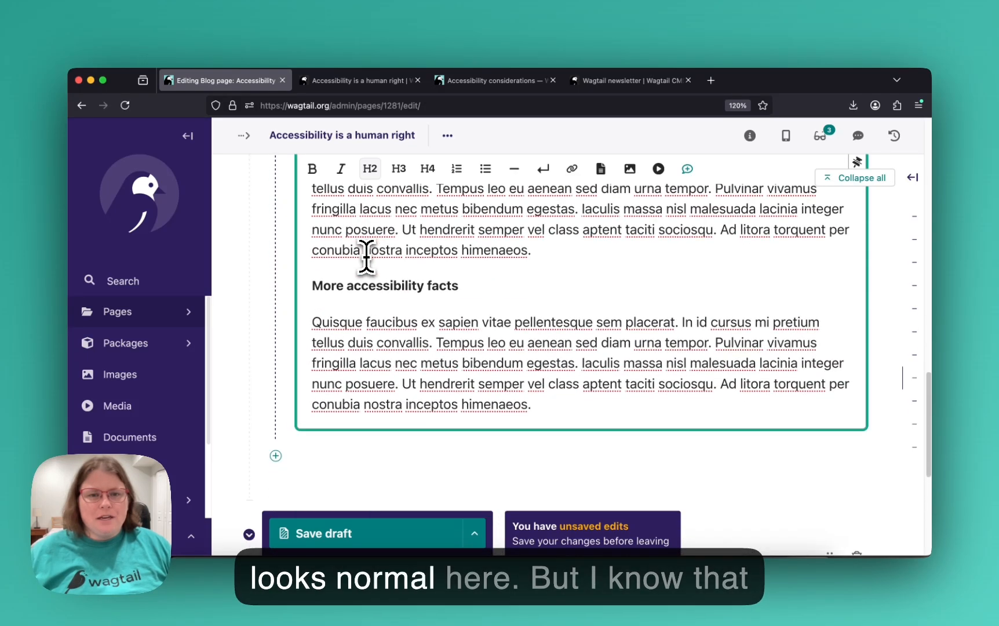
scroll(372, 241, up, 4)
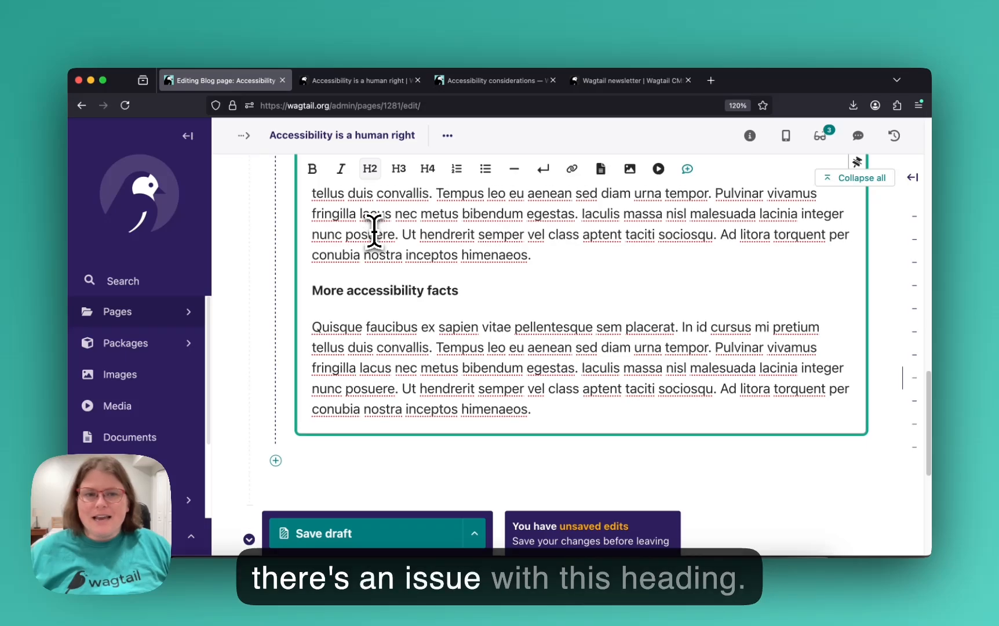
click(374, 229)
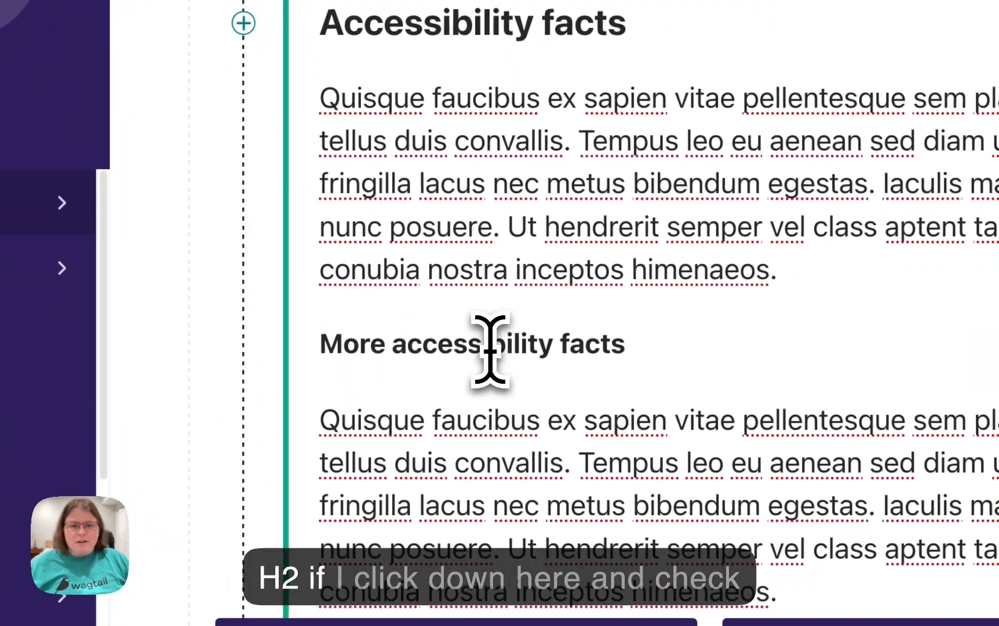
click(488, 351)
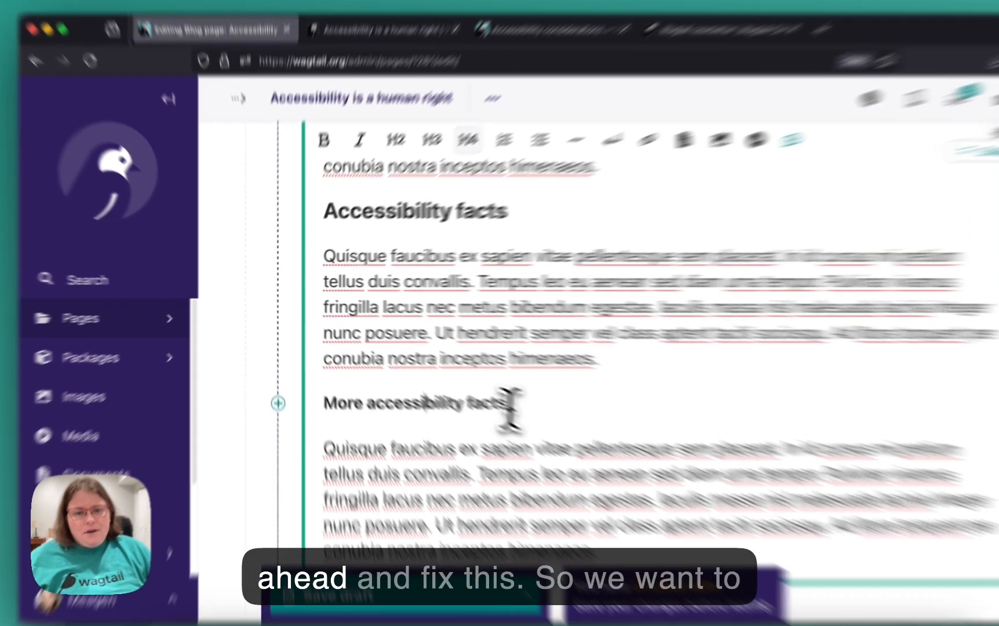
click(461, 379)
drag(659, 474, 336, 472)
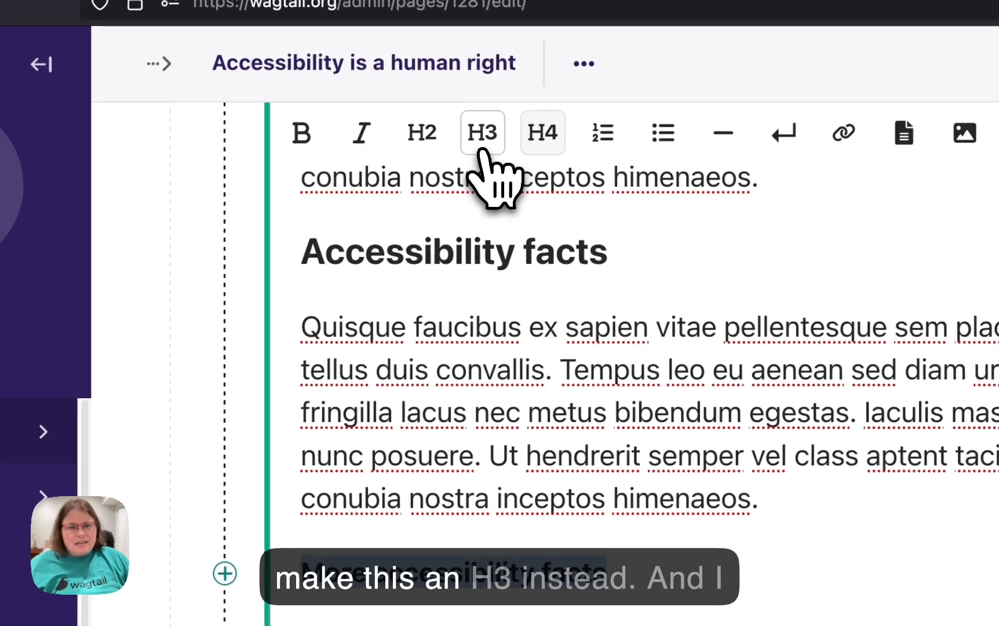
click(543, 57)
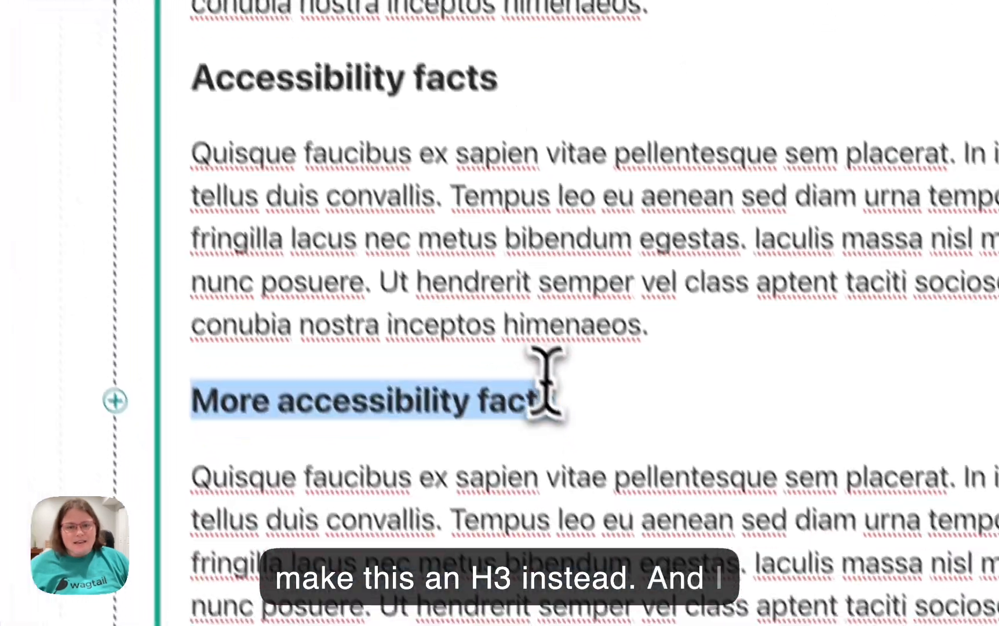
click(650, 577)
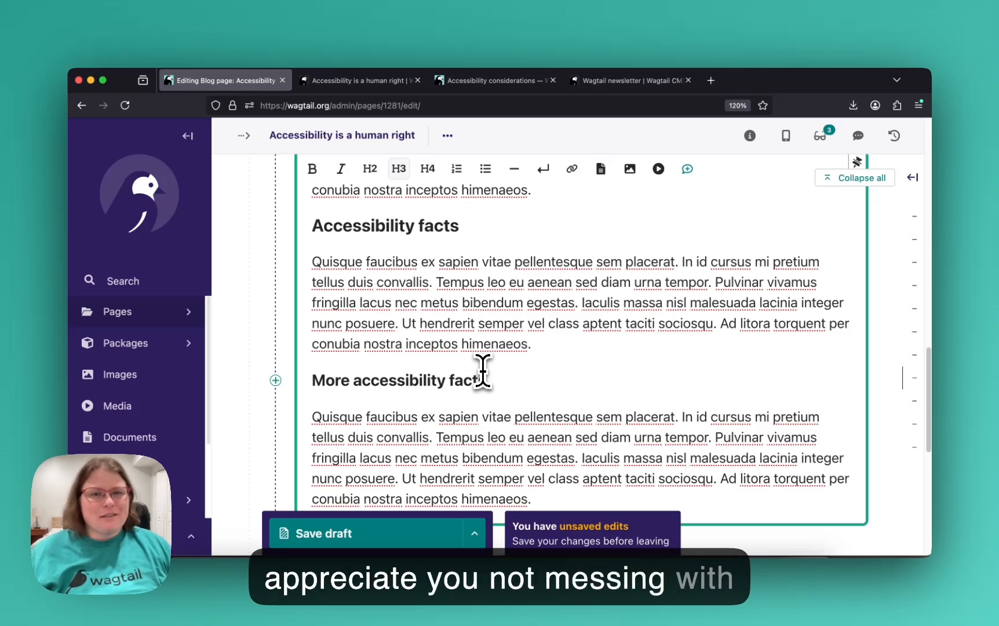
Step: Open the blog post's main image for editing
scroll(483, 371, up, 8)
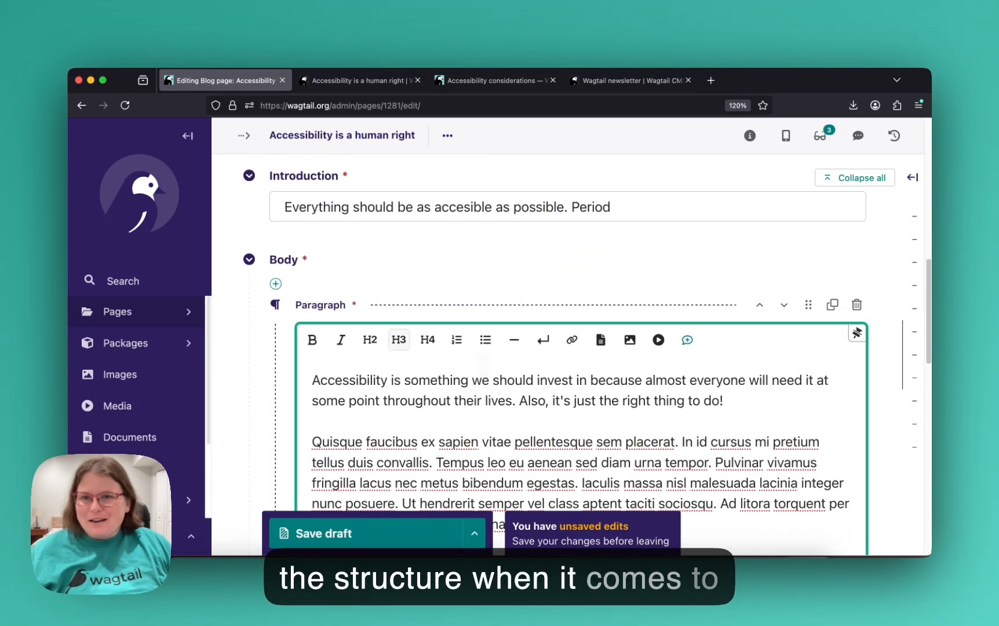
scroll(486, 383, up, 10)
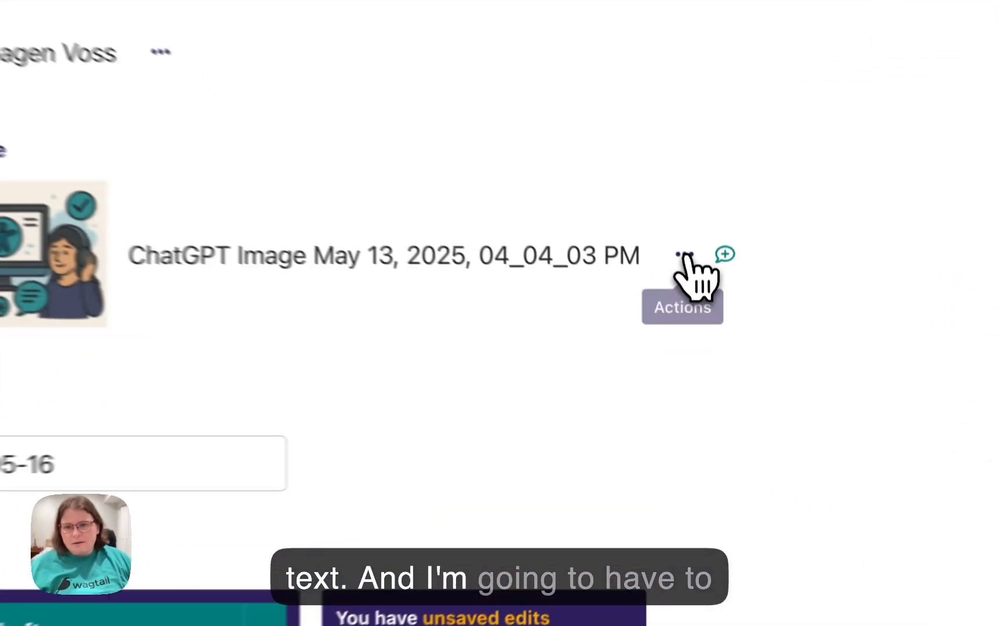
click(702, 330)
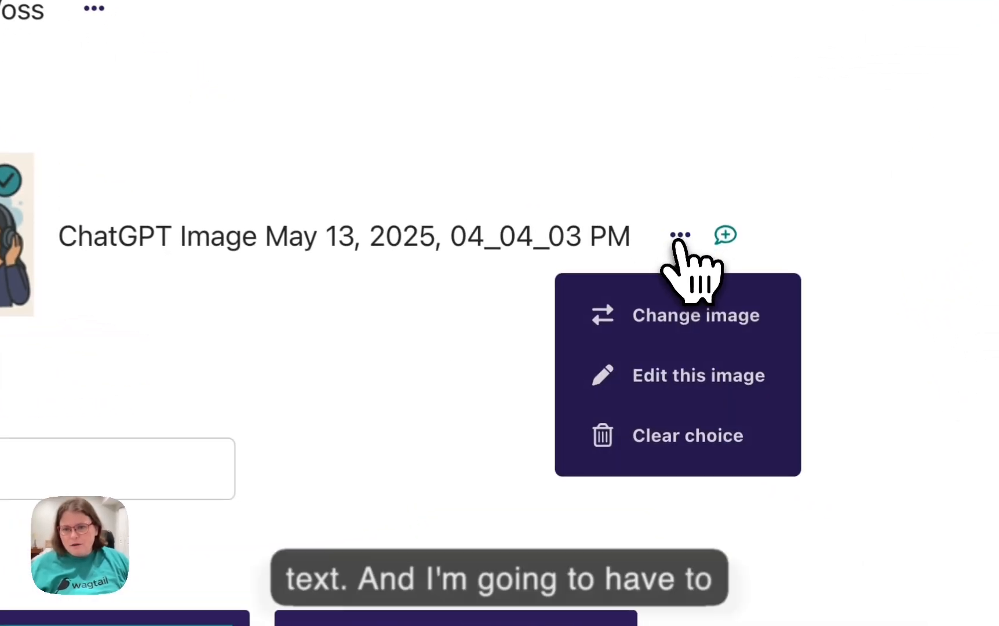
click(684, 384)
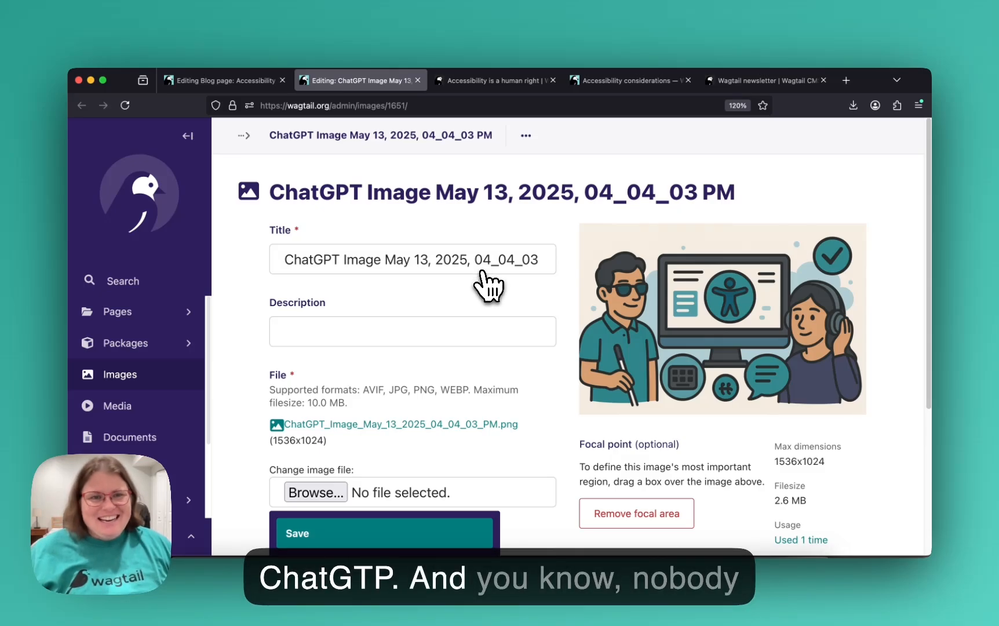
Step: Paste the description that starts "A cartoon of a blind man and a woman" and ends "screen with a web accessibility logo on it.", and save the image
click(345, 331)
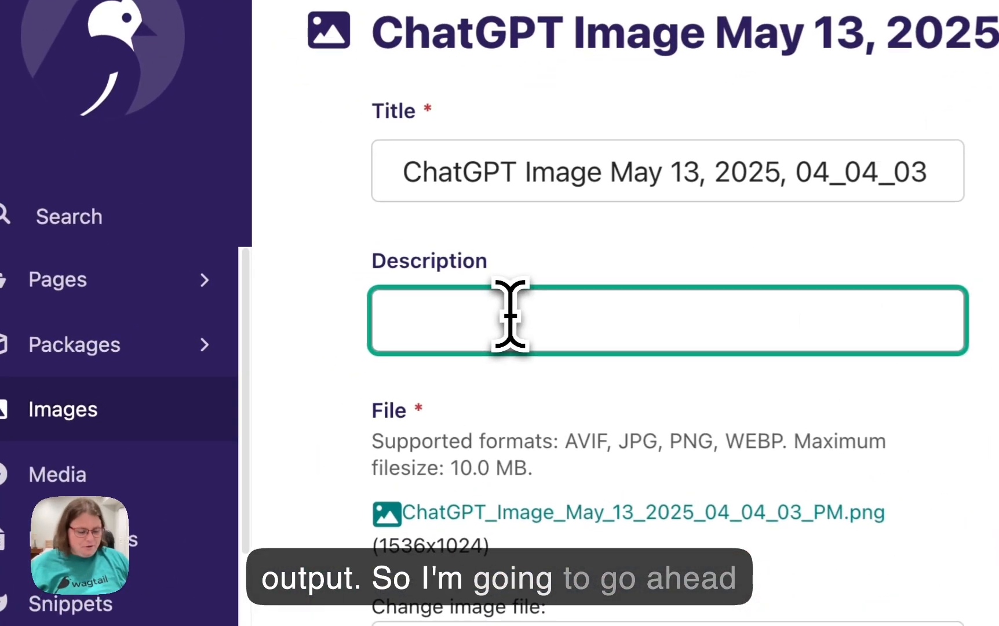
key(super+v)
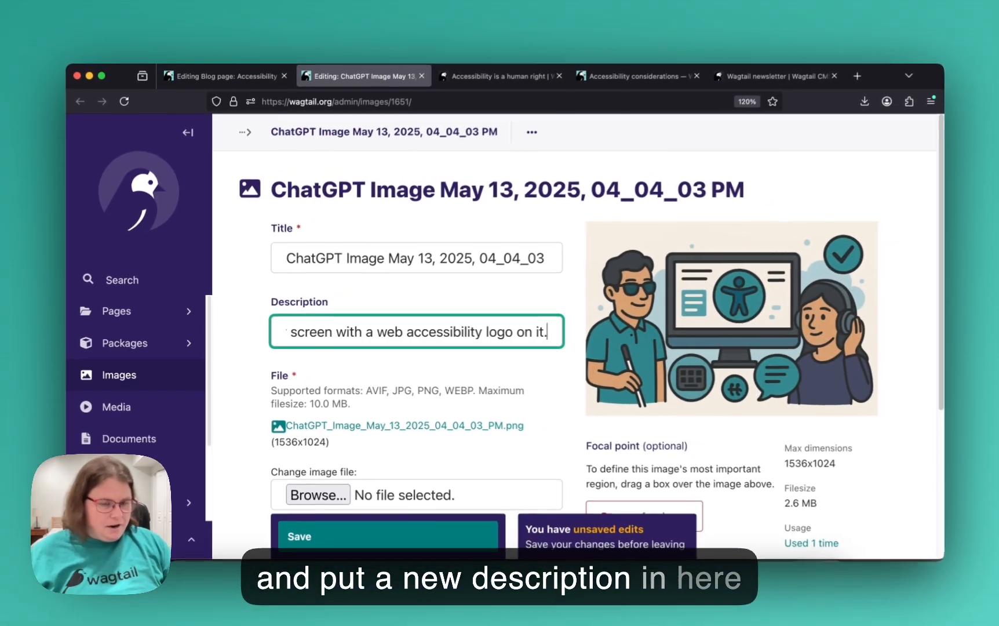
key(super+a)
key(Left)
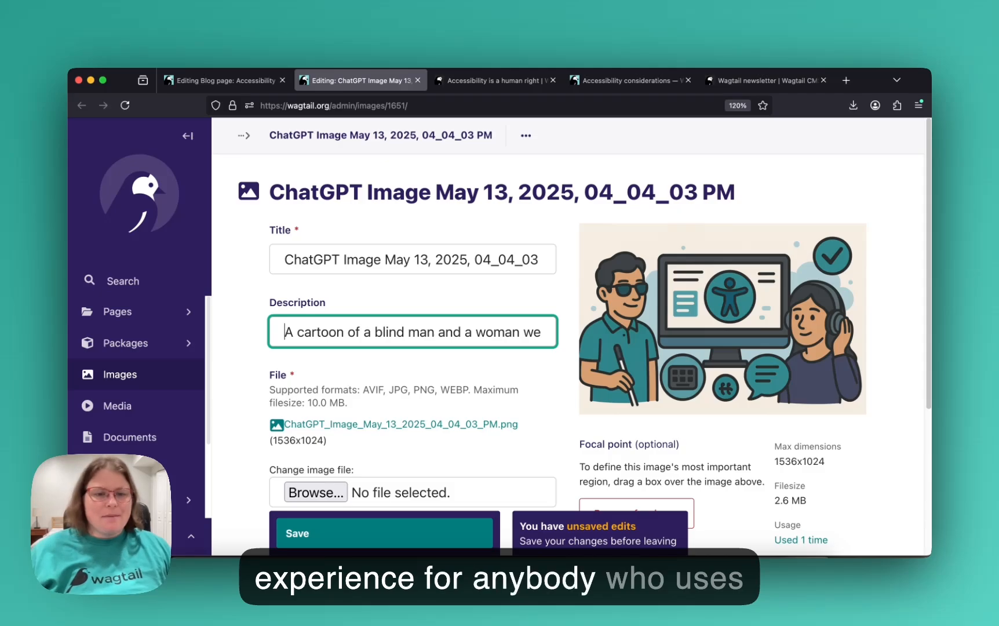
click(314, 536)
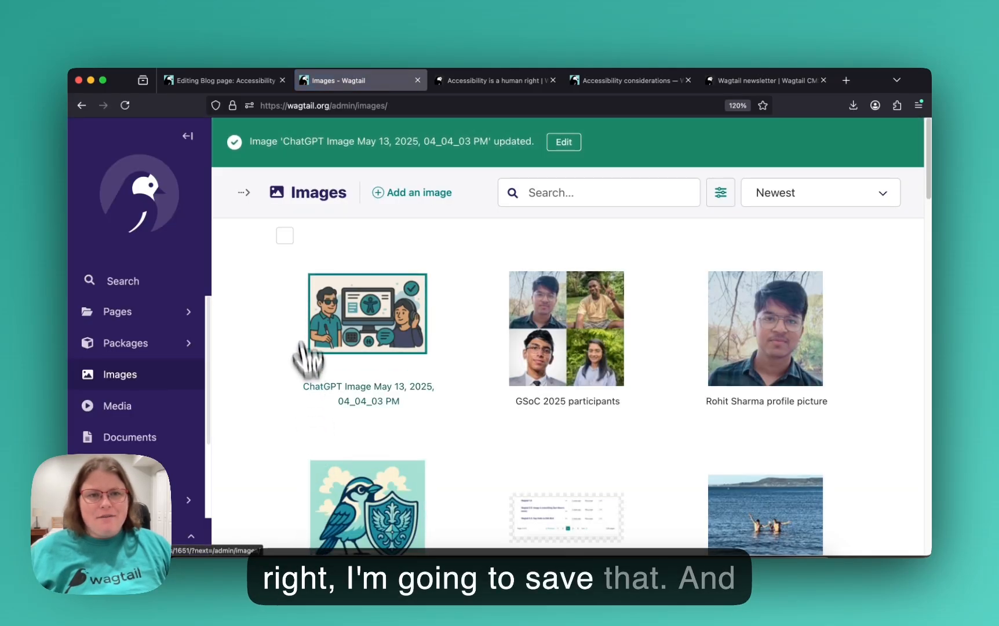
Step: Return to the blog post's editing page, save it as a draft, and show its checks
click(194, 82)
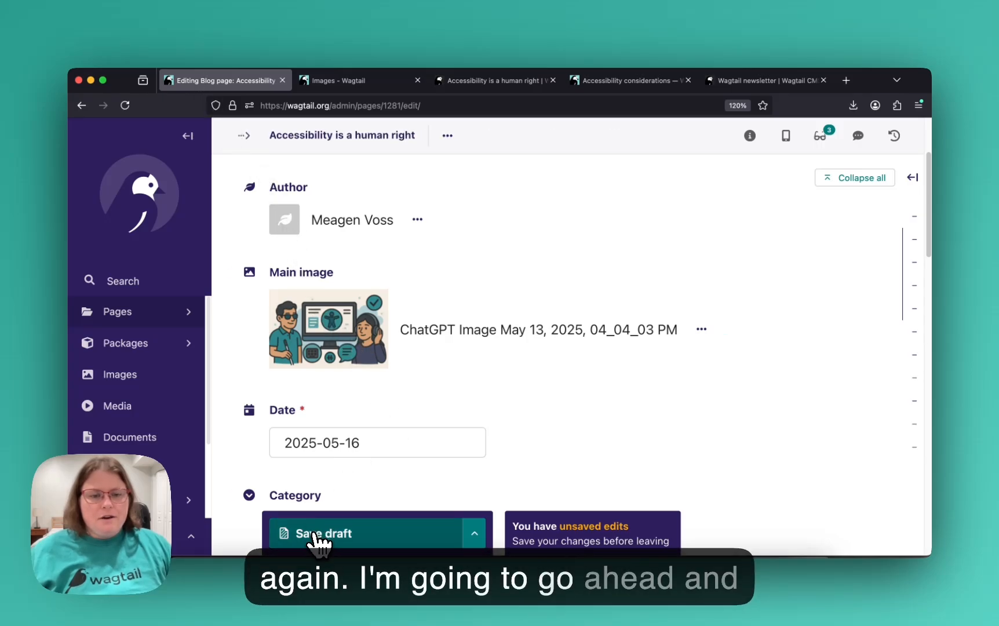
click(314, 534)
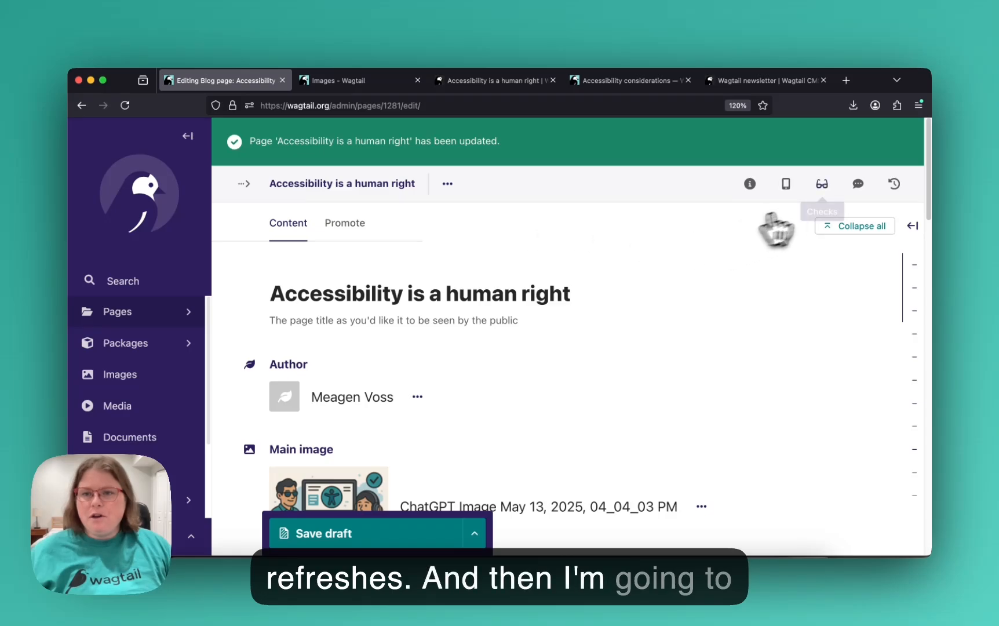
click(822, 187)
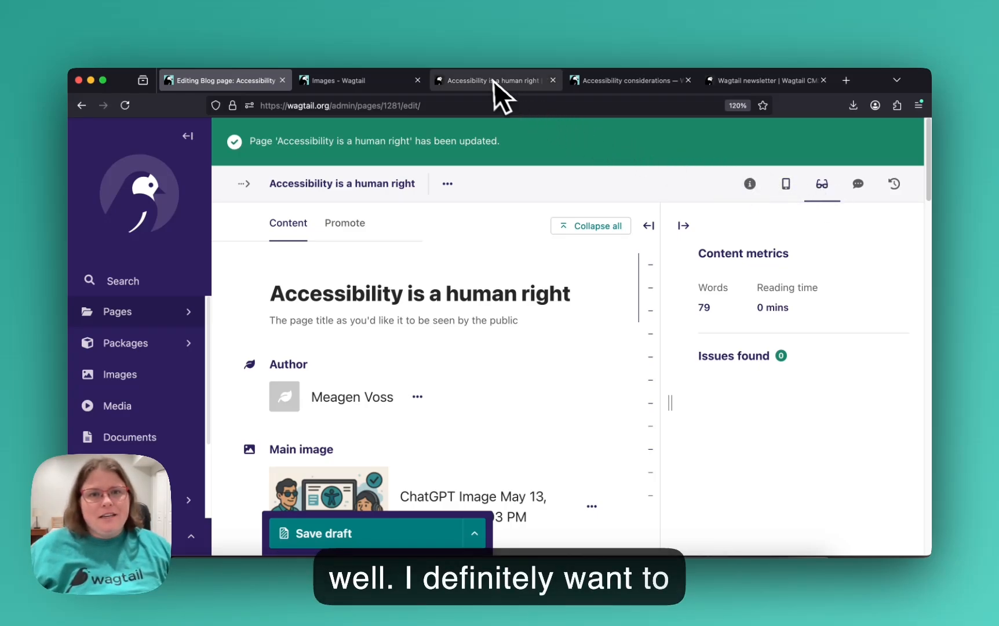
Step: Examine the default rules of the built-in accessibility checker in the Wagtail documentation's "Accessibility considerations" page
click(669, 80)
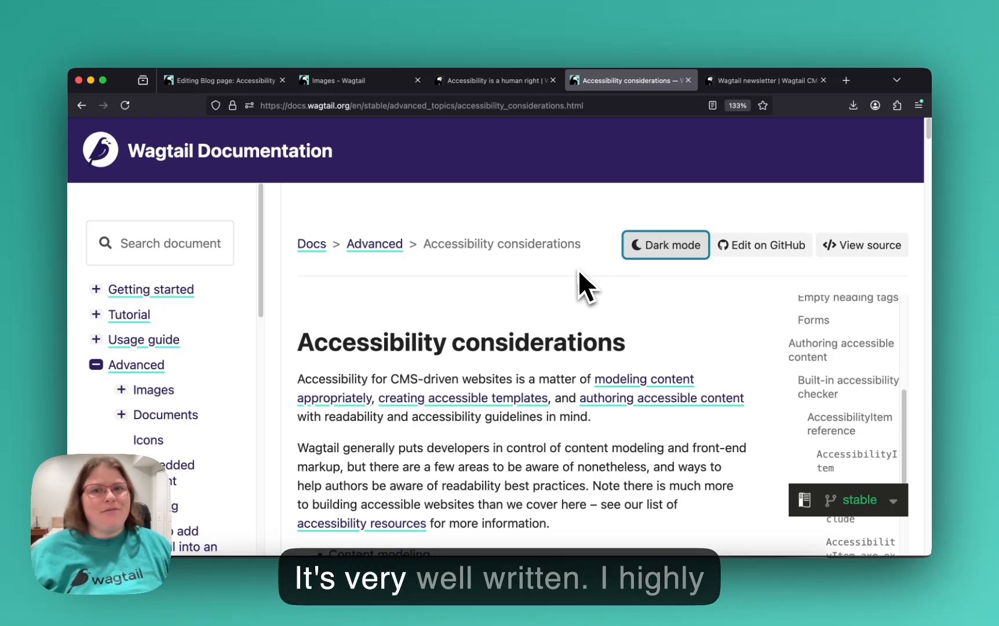
scroll(579, 273, down, 5)
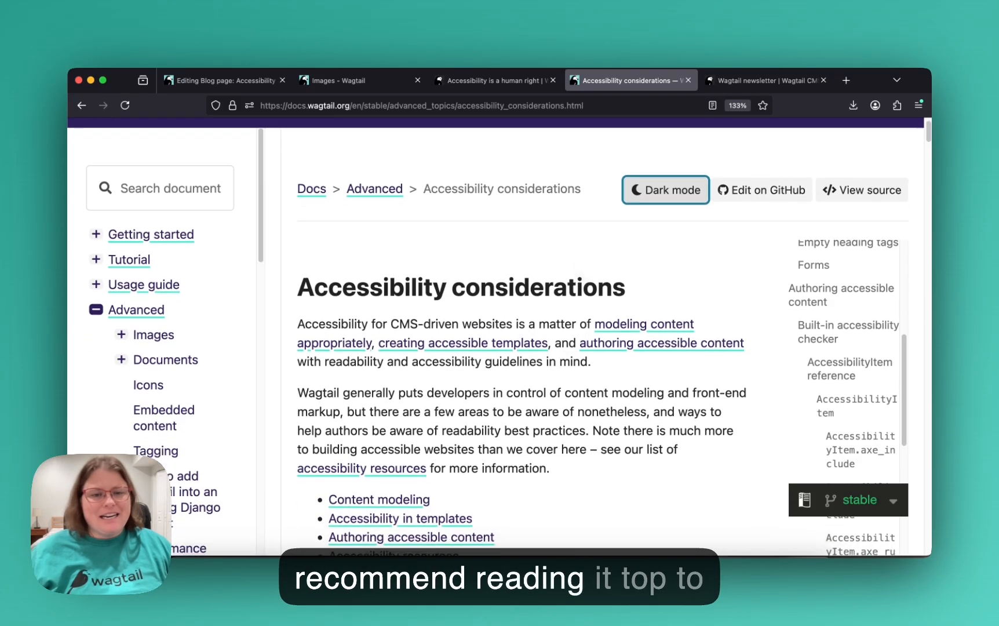
scroll(579, 282, down, 20)
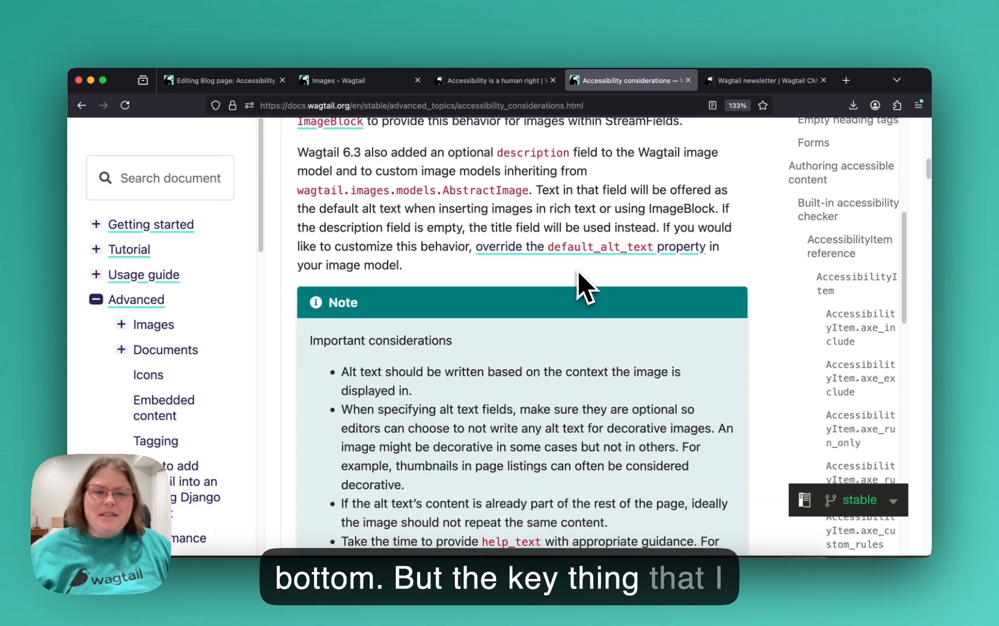
scroll(579, 273, down, 15)
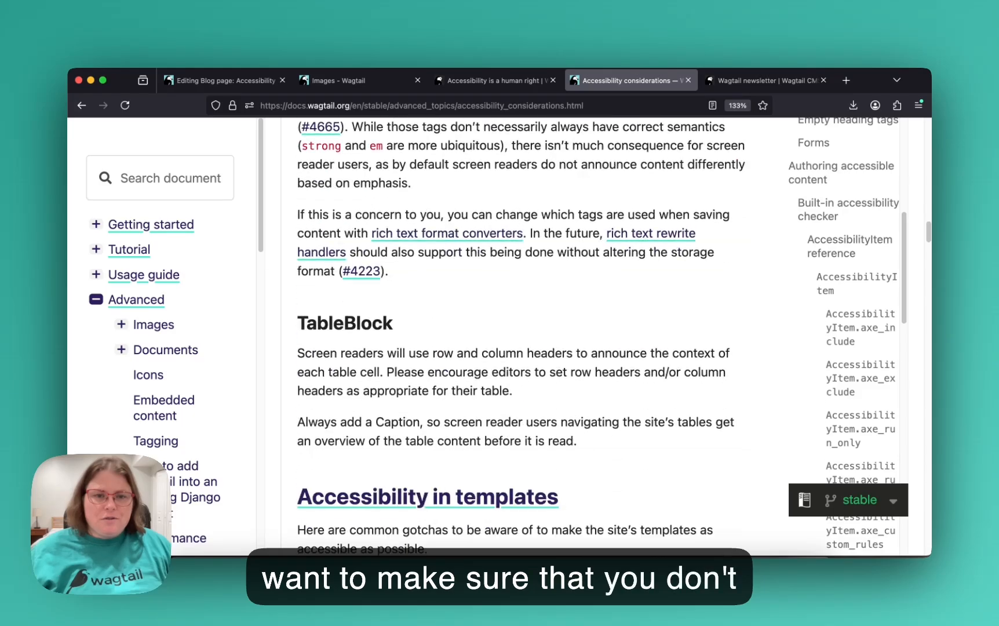
scroll(578, 273, down, 10)
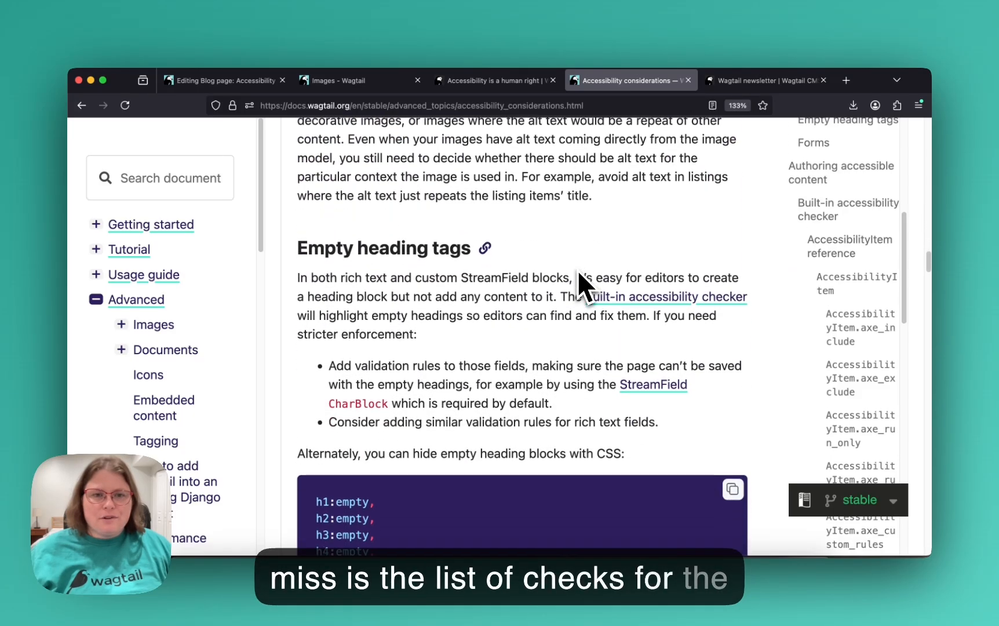
scroll(579, 272, down, 10)
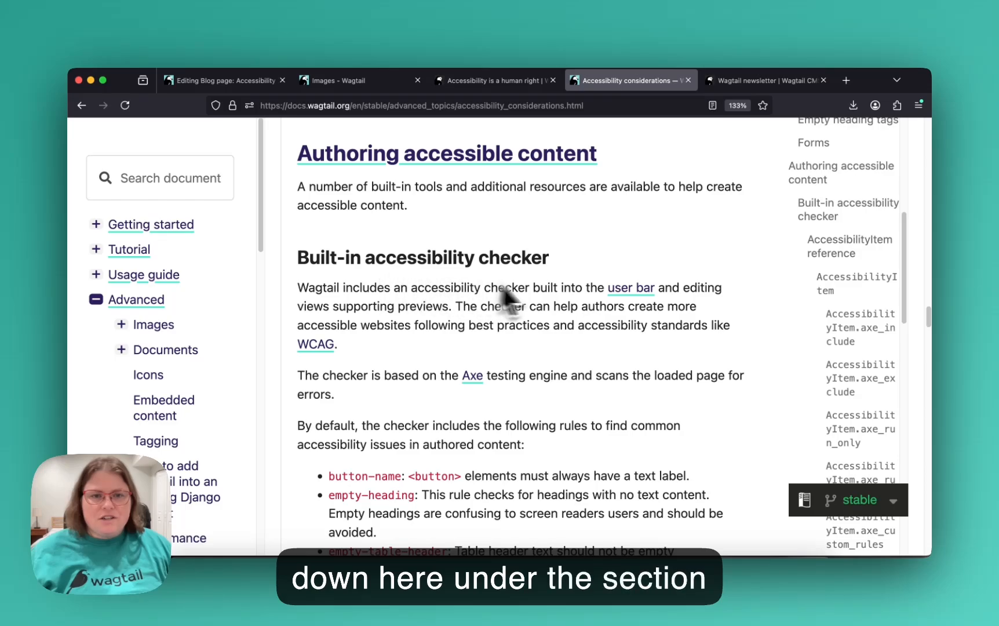
scroll(522, 303, down, 10)
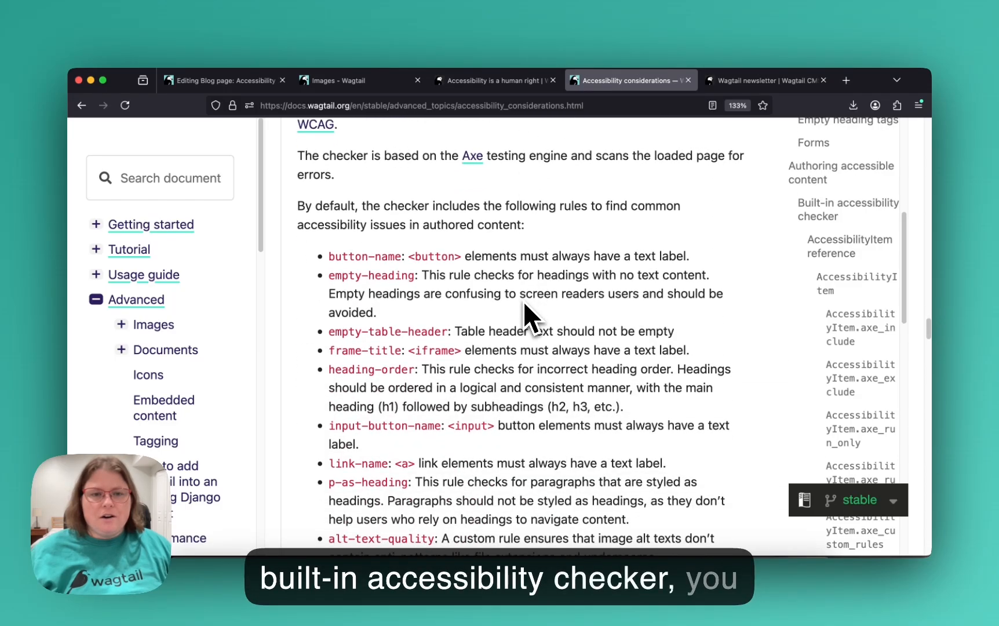
scroll(526, 307, down, 1)
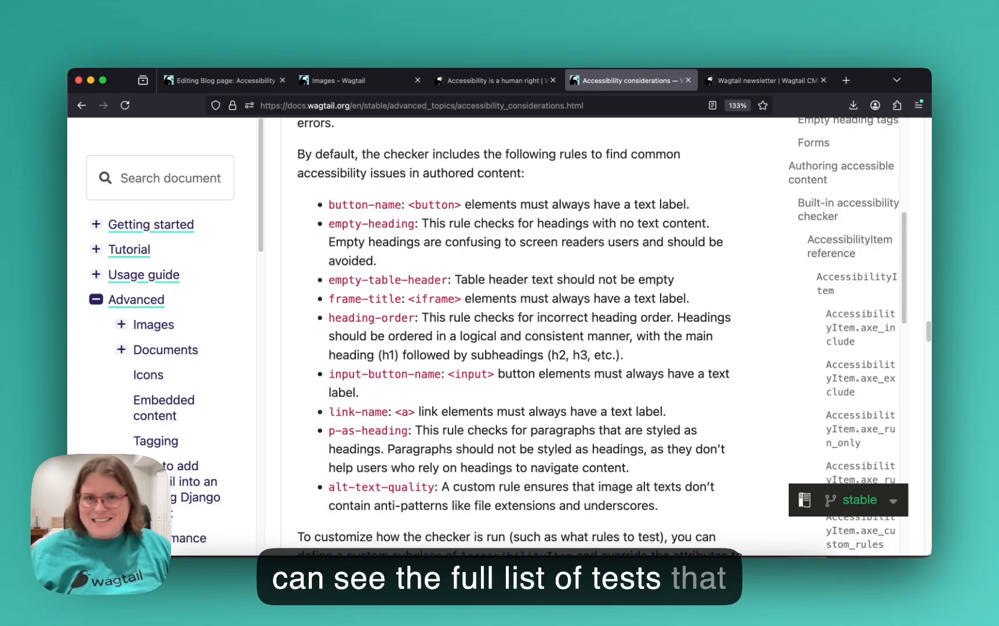
scroll(515, 336, down, 1)
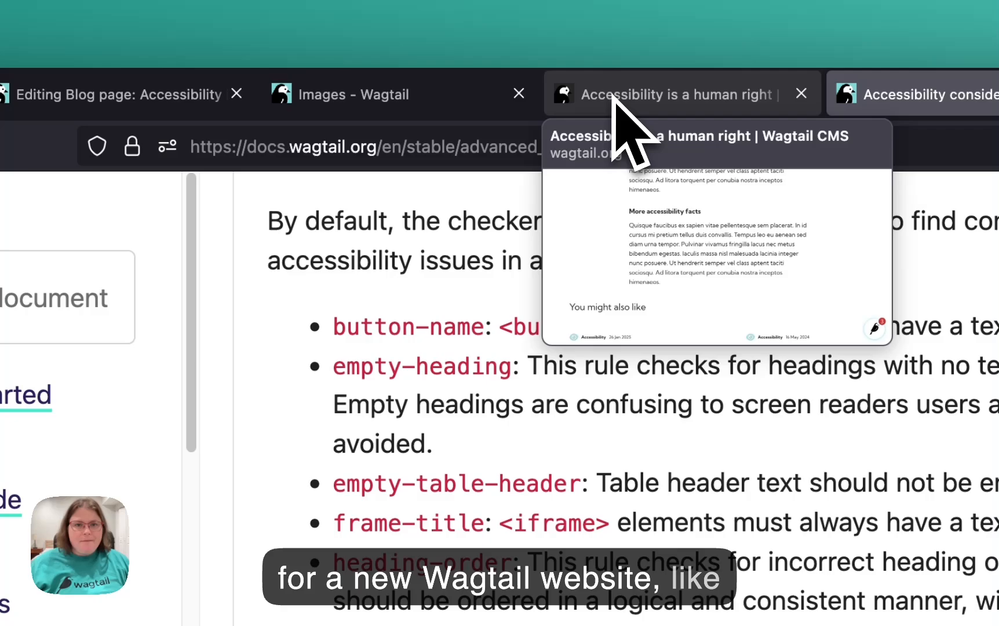
Step: Return to the blog post's full-page preview and check the Wagtail user bar for remaining accessibility issues
click(614, 97)
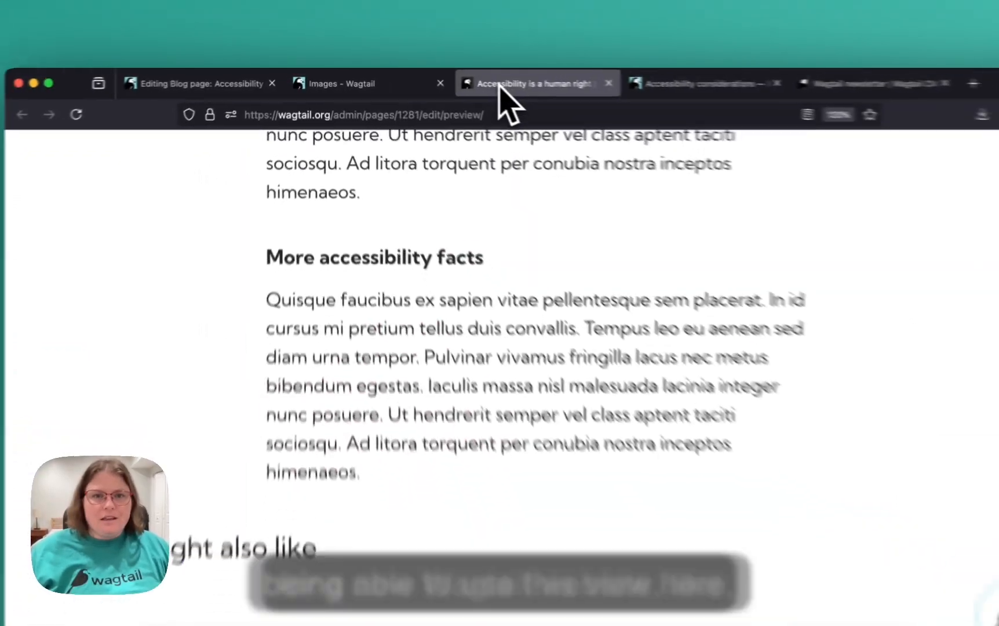
scroll(597, 417, up, 5)
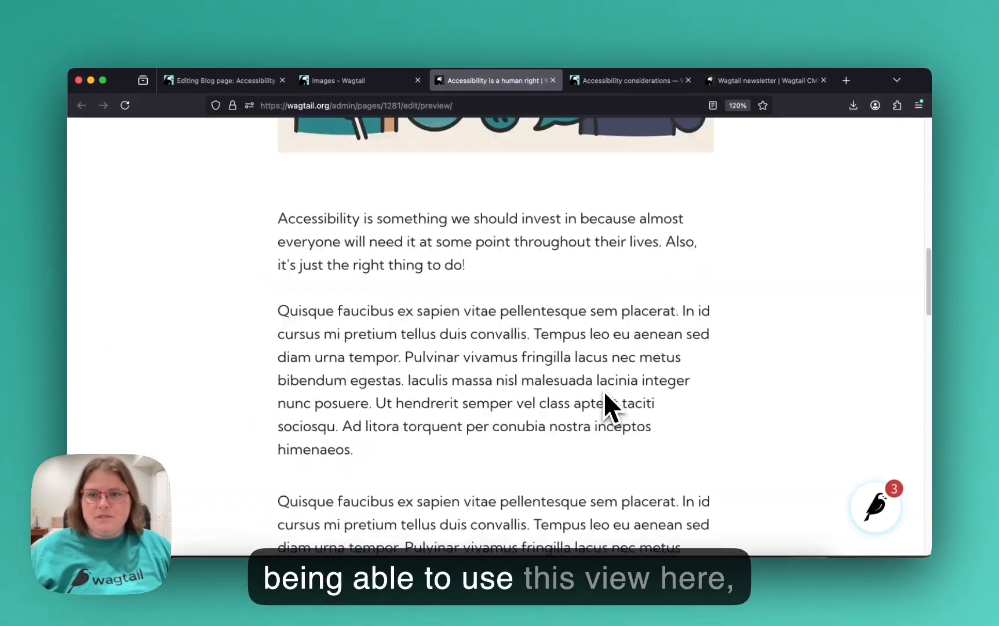
scroll(604, 395, up, 8)
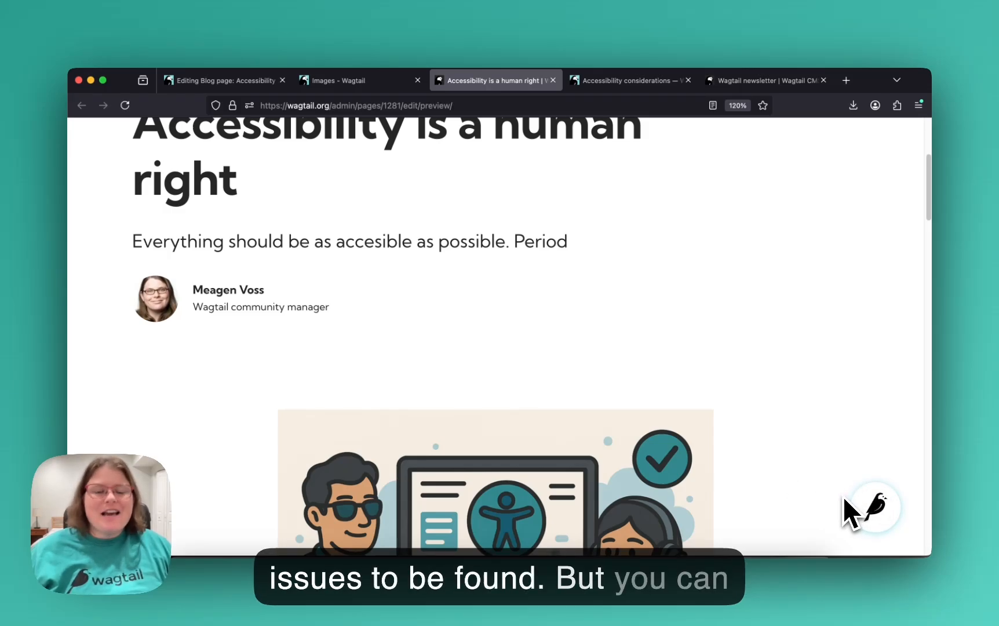
scroll(835, 443, up, 4)
scroll(834, 440, down, 3)
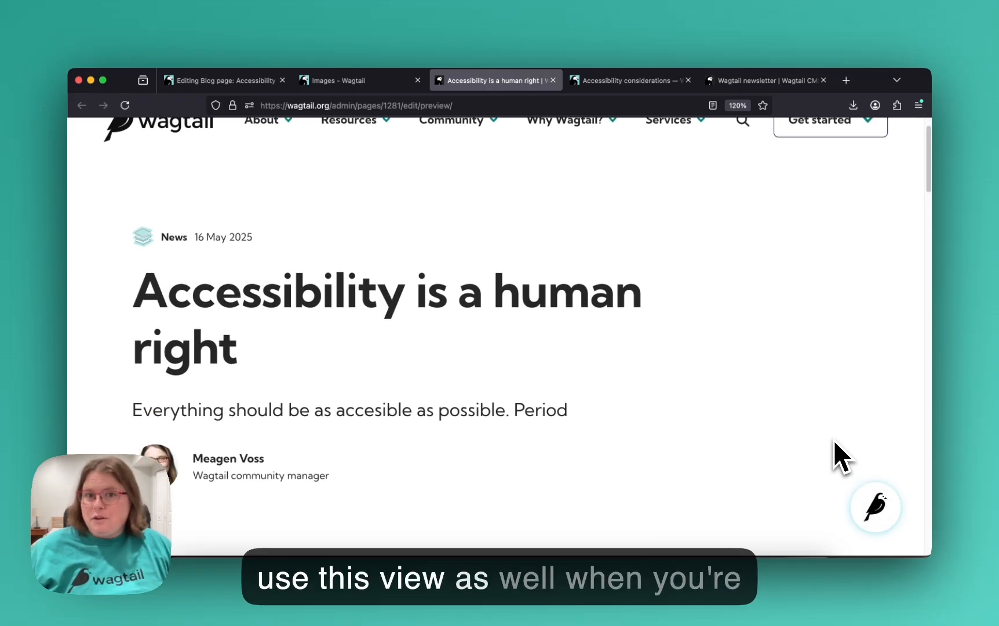
scroll(833, 441, down, 1)
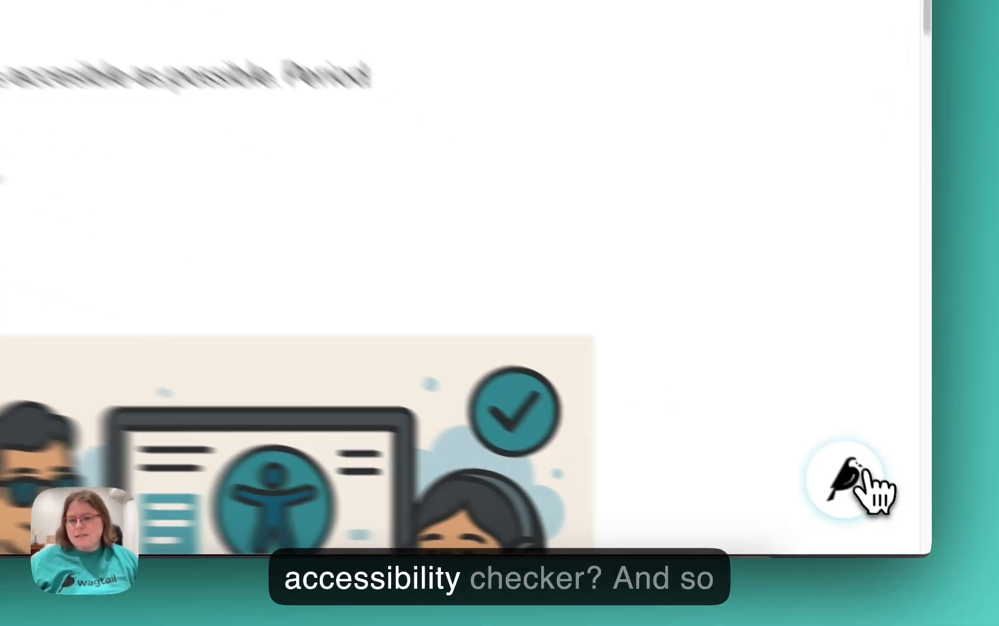
click(878, 506)
click(847, 445)
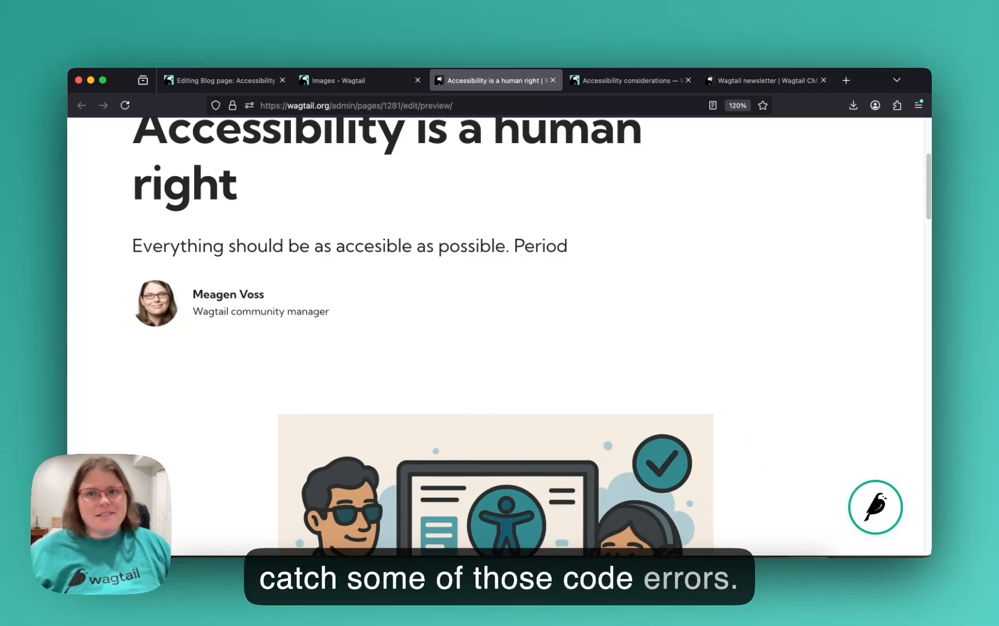
Step: Go back to the start of the previewed post and switch to the Wagtail newsletter page
scroll(864, 426, up, 5)
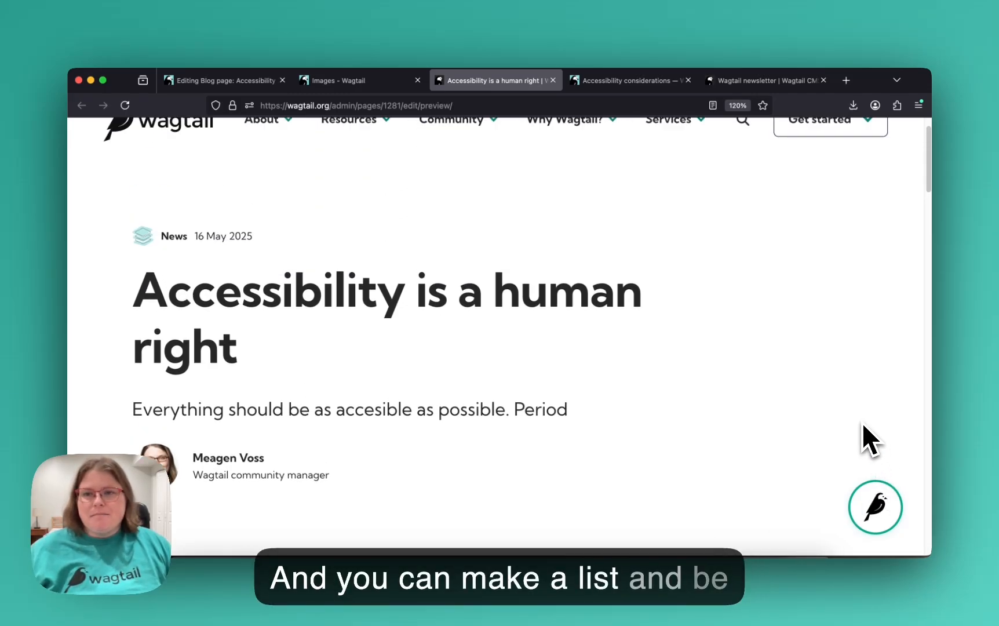
scroll(864, 426, up, 1)
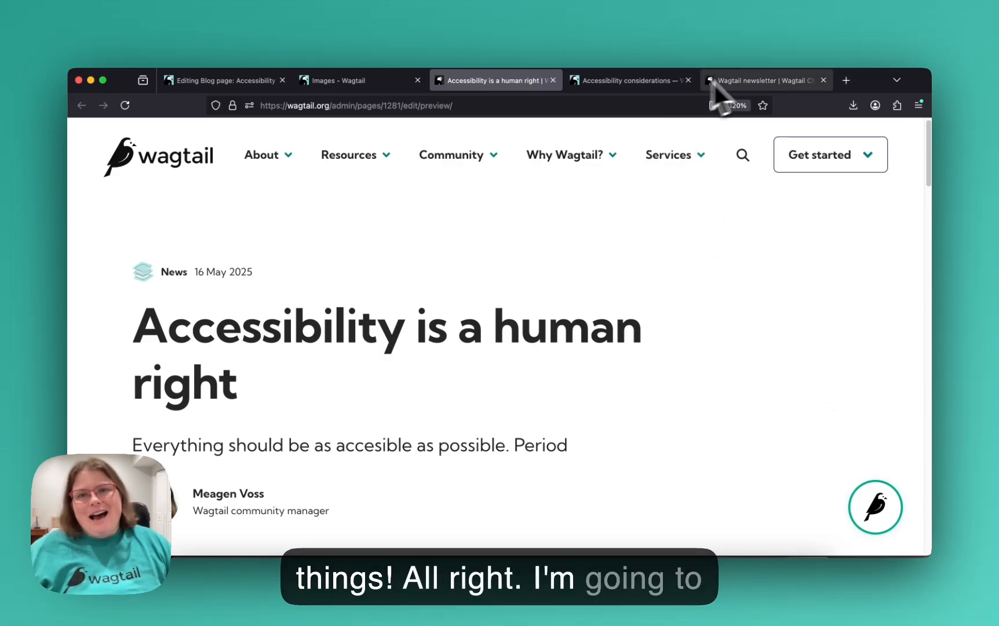
click(756, 79)
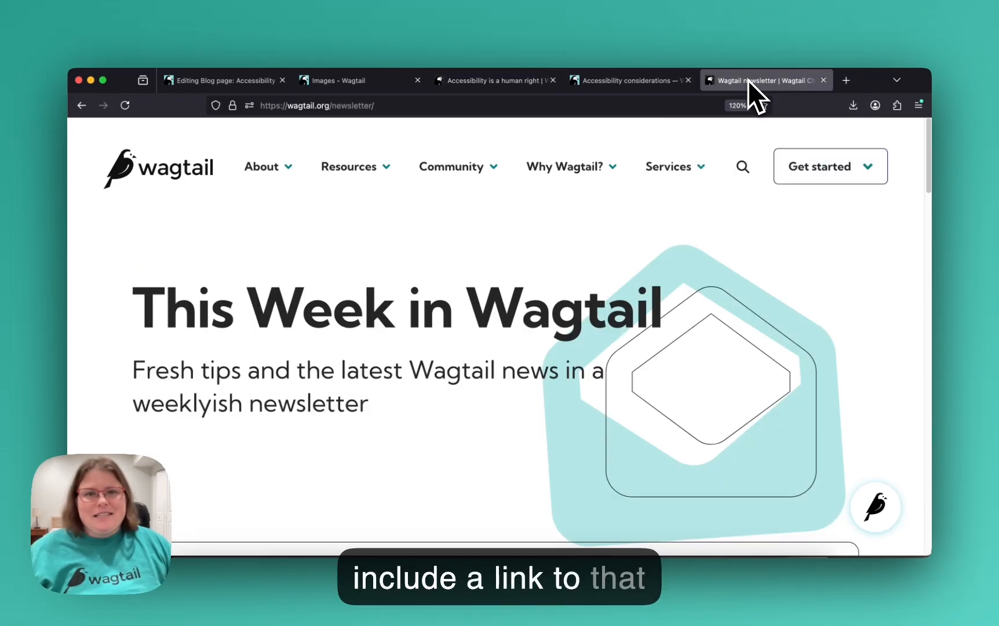